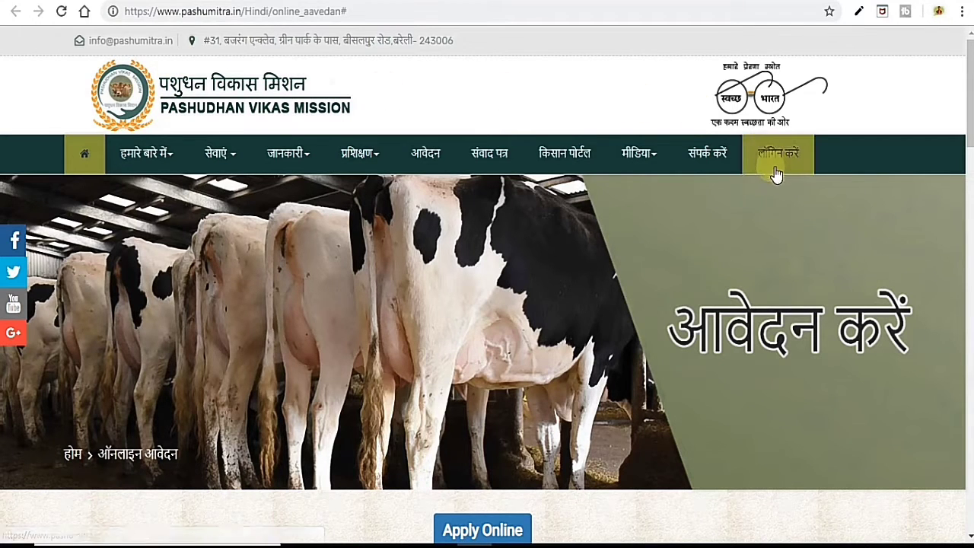
Scroll down the online application page to the 17/03/2019 Amar Ujala advertisement.
scroll(732, 251, down, 2)
Highlight the 17/03/2019 advertisement date and scroll down to the दिशा निर्देश posts table.
scroll(733, 254, down, 2)
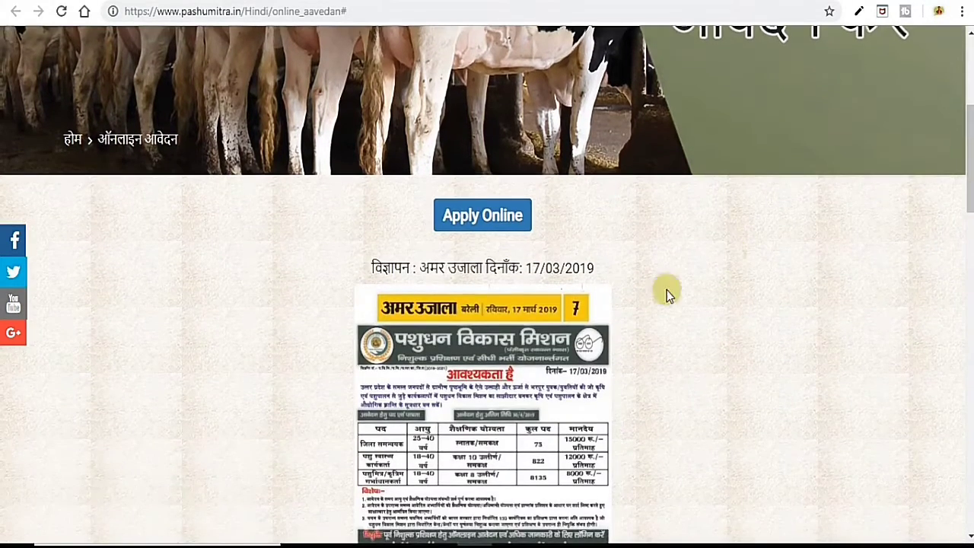
drag(520, 266, 605, 268)
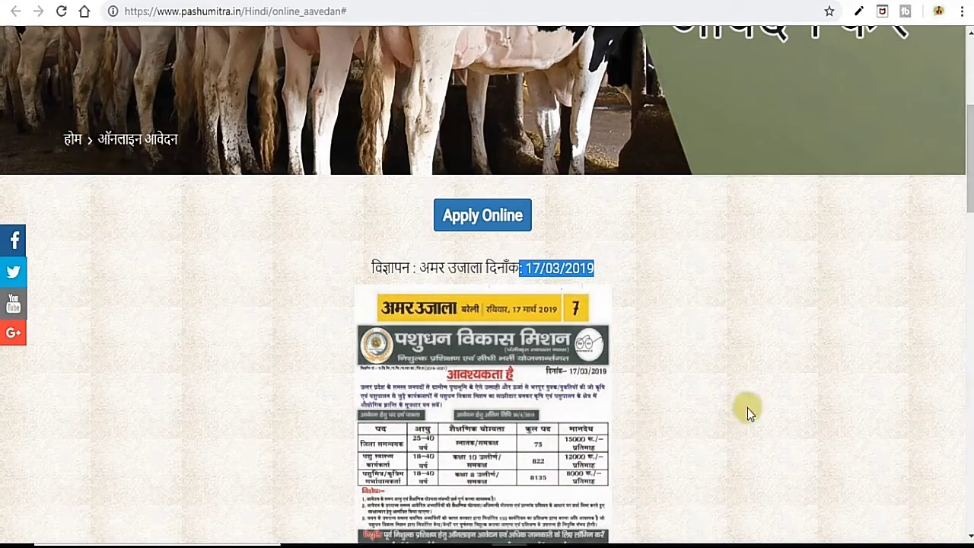
scroll(746, 395, down, 5)
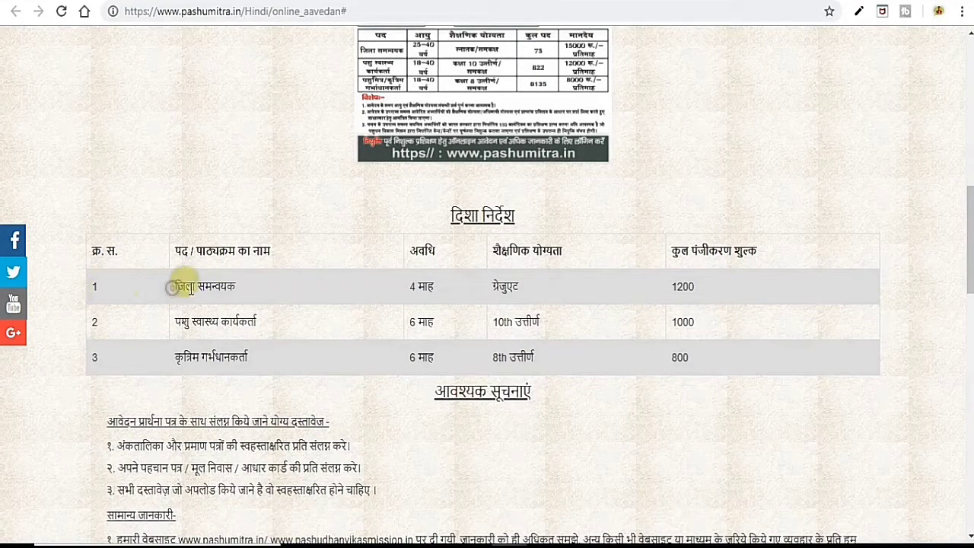
Highlight the three posts and their durations: 4 months, 6 माह and 6 माह.
drag(177, 290, 251, 293)
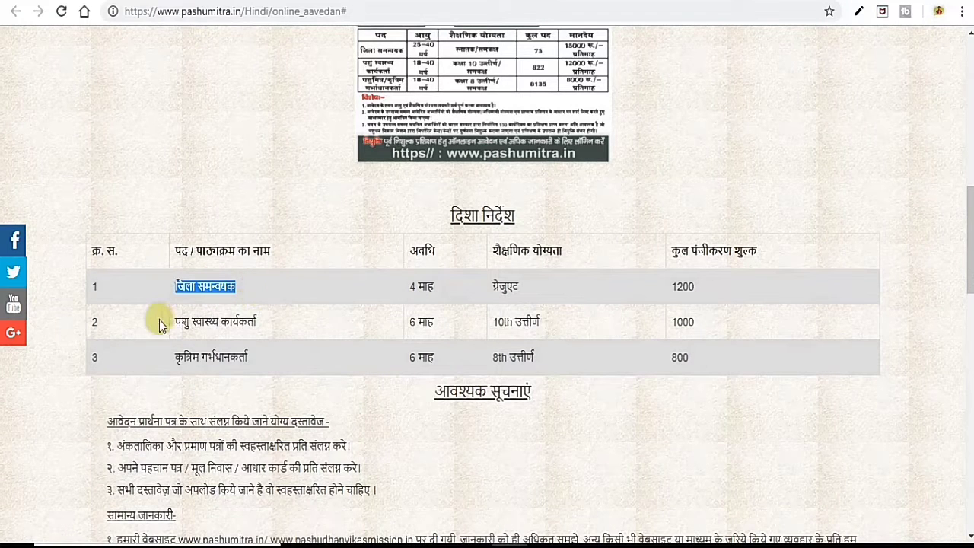
drag(162, 321, 274, 325)
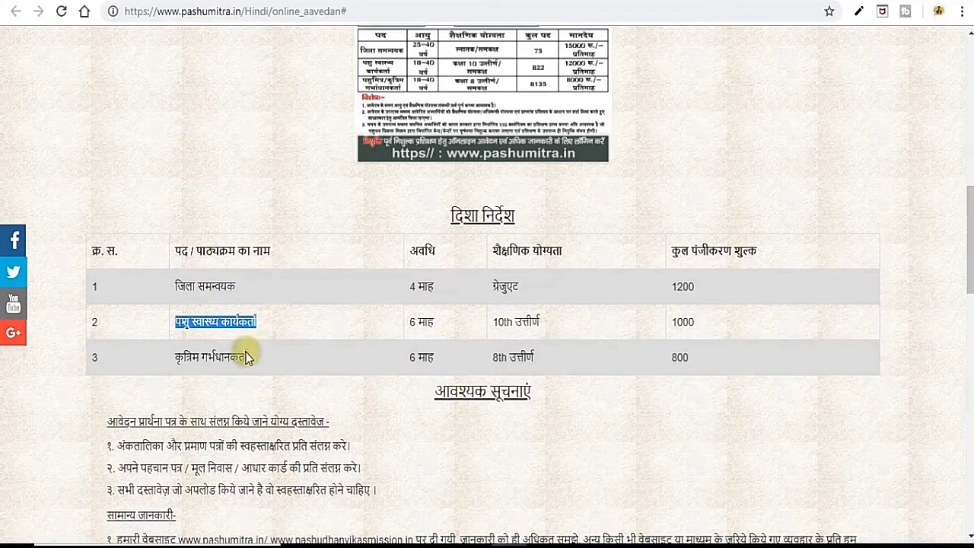
drag(172, 355, 275, 361)
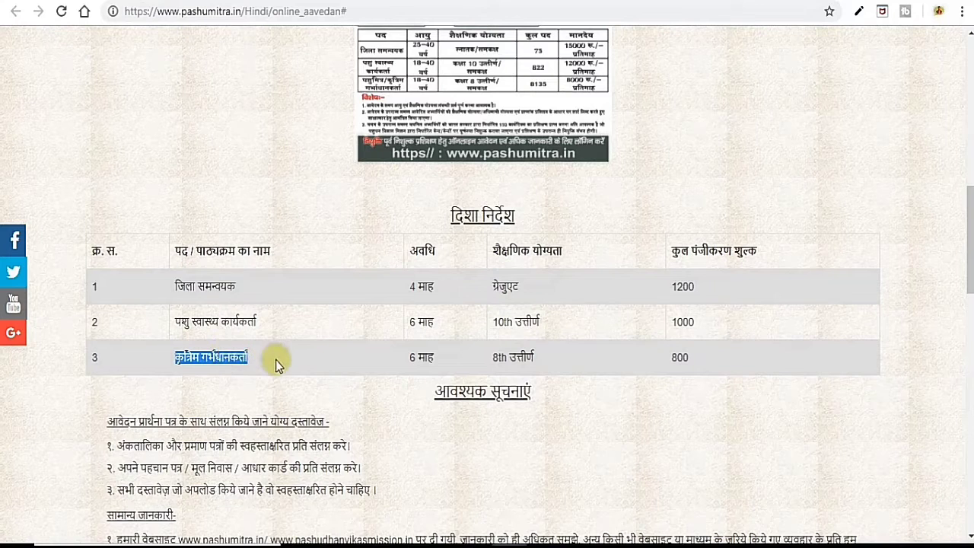
click(280, 365)
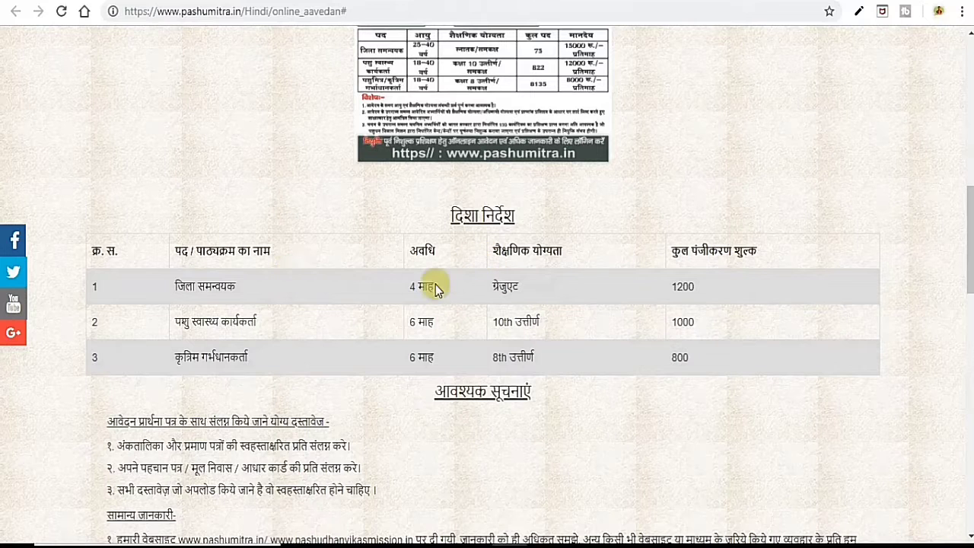
drag(391, 285, 402, 286)
drag(404, 321, 448, 326)
drag(408, 355, 446, 357)
click(362, 323)
Highlight the graduate, 10th and 8th pass qualifications and the 1000 fee, then scroll to the notices.
drag(472, 291, 585, 289)
drag(474, 322, 544, 320)
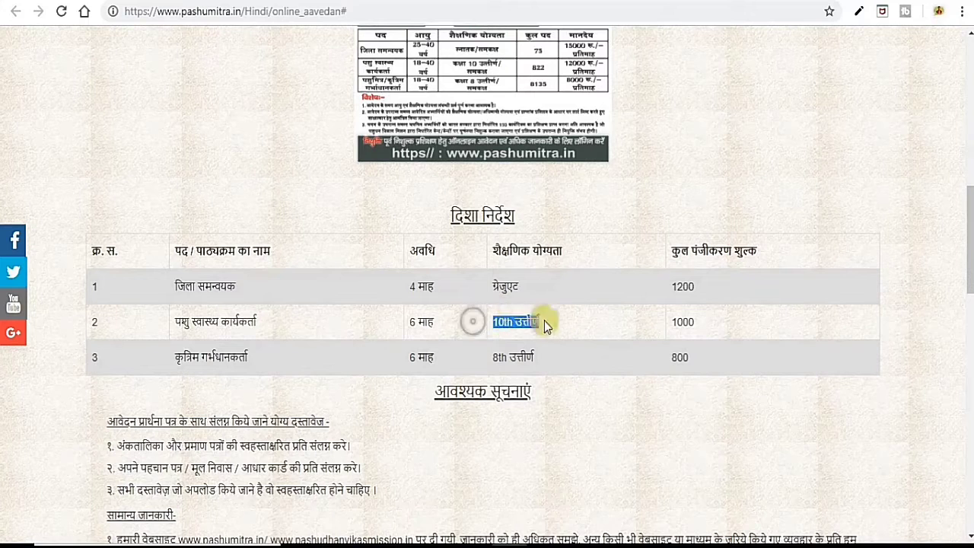
click(485, 359)
drag(485, 359, 550, 355)
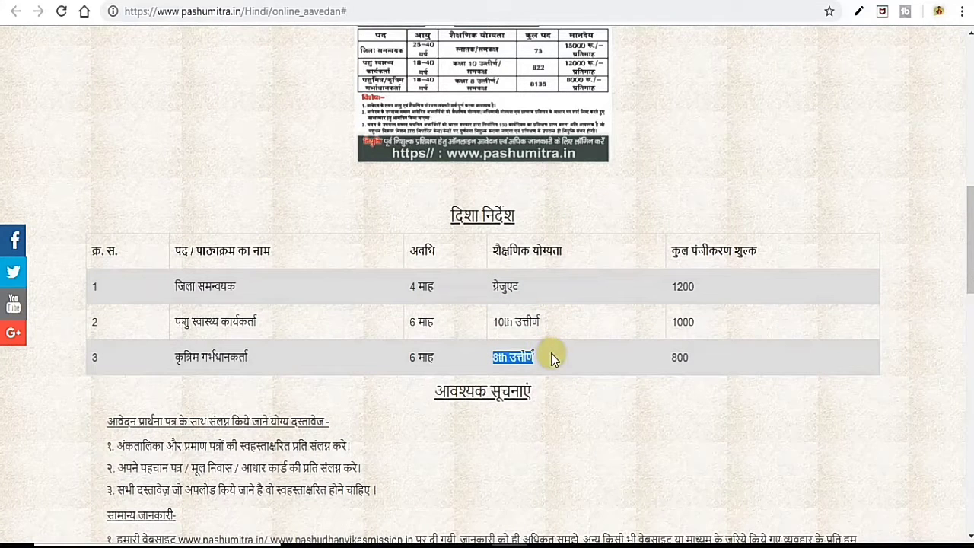
click(551, 353)
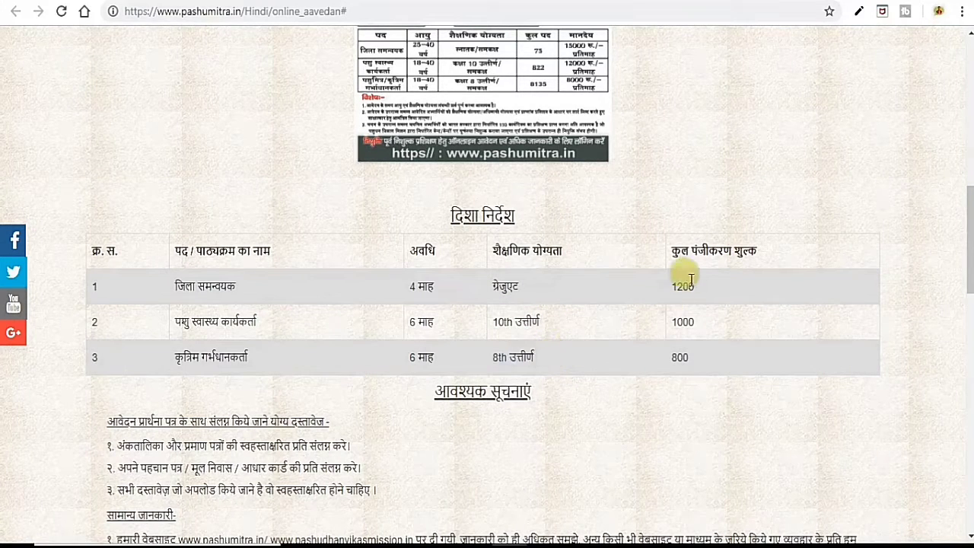
drag(665, 321, 703, 327)
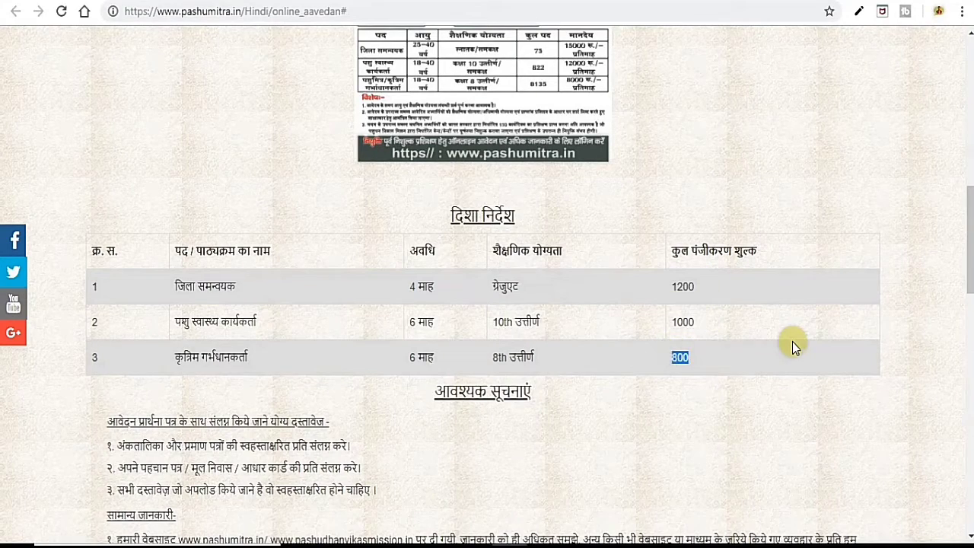
scroll(792, 342, down, 3)
click(672, 273)
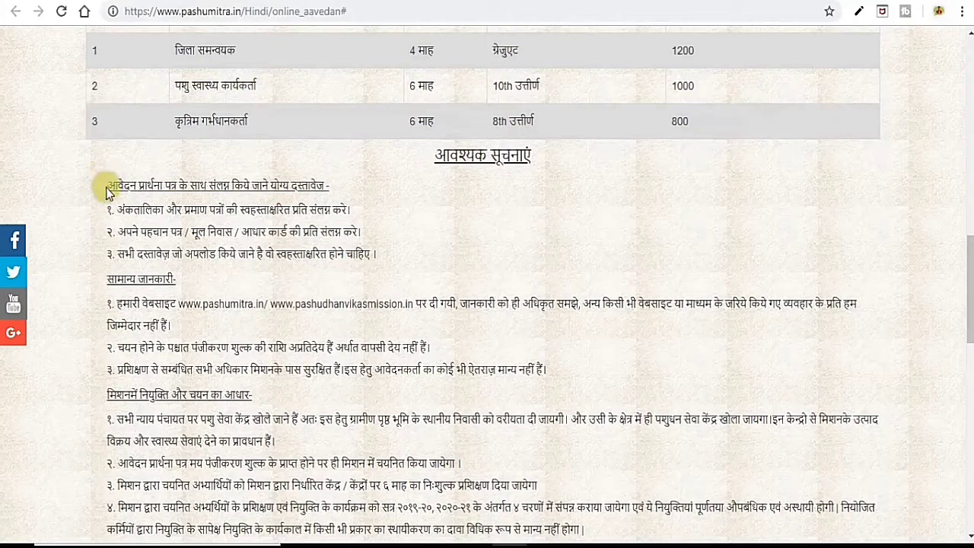
drag(107, 190, 330, 187)
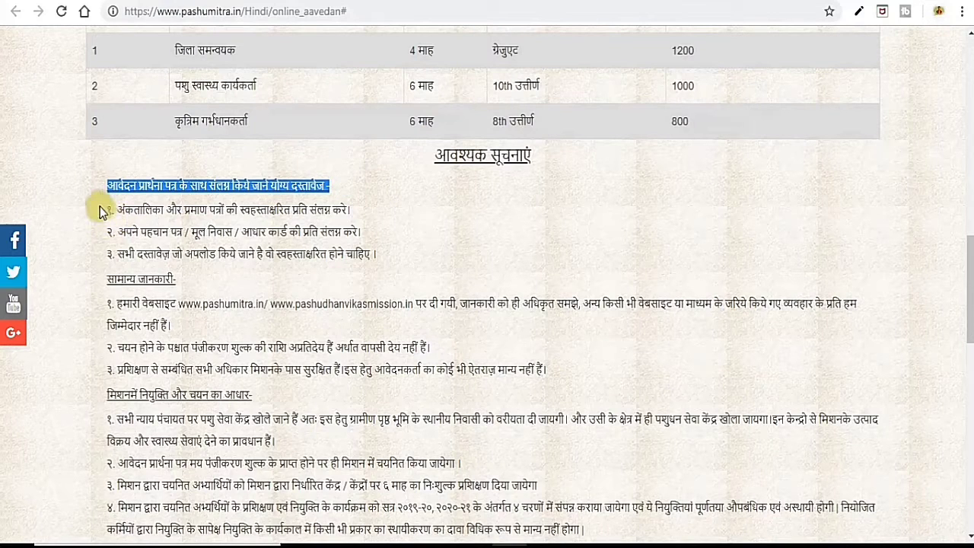
drag(103, 213, 371, 213)
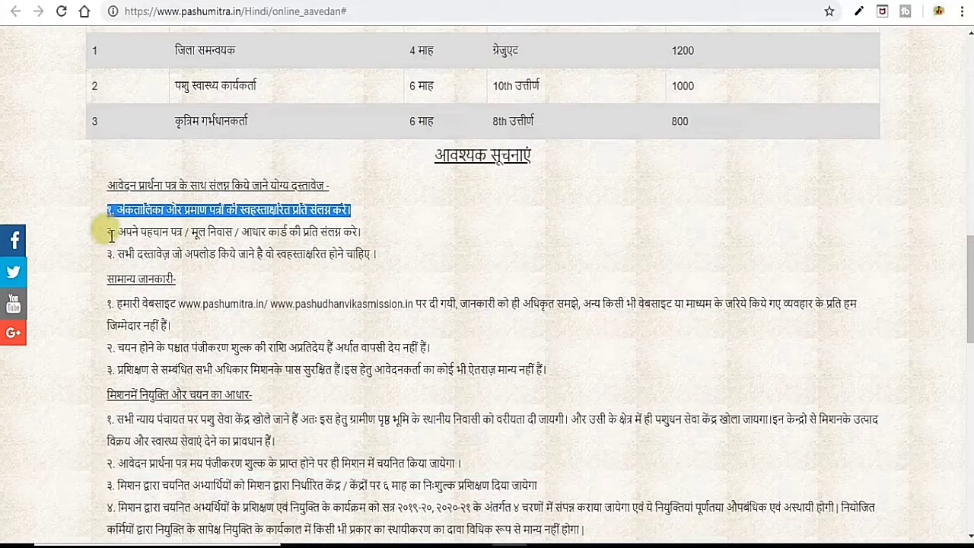
drag(109, 235, 365, 235)
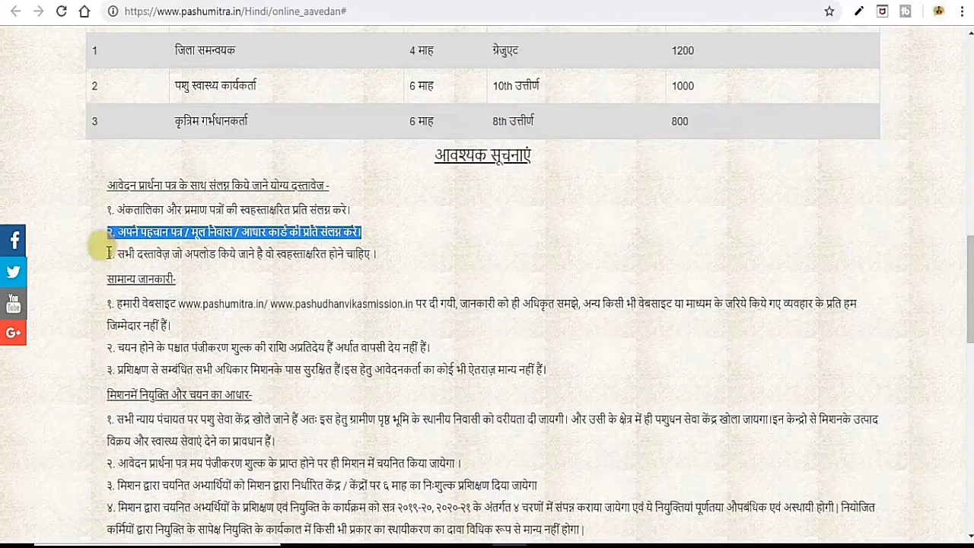
drag(107, 253, 366, 248)
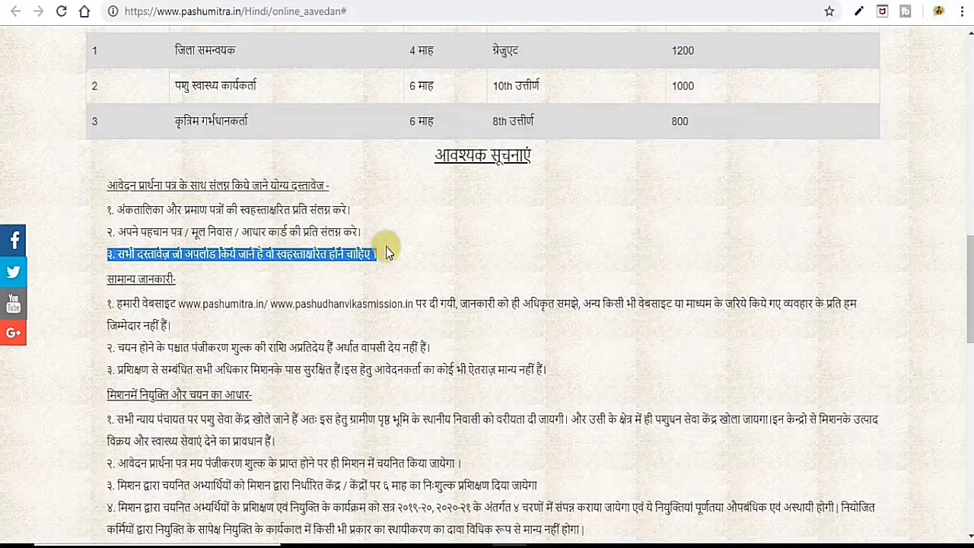
click(386, 251)
Highlight the general information notes on official websites, non-refundable fees and training rights.
scroll(407, 247, down, 1)
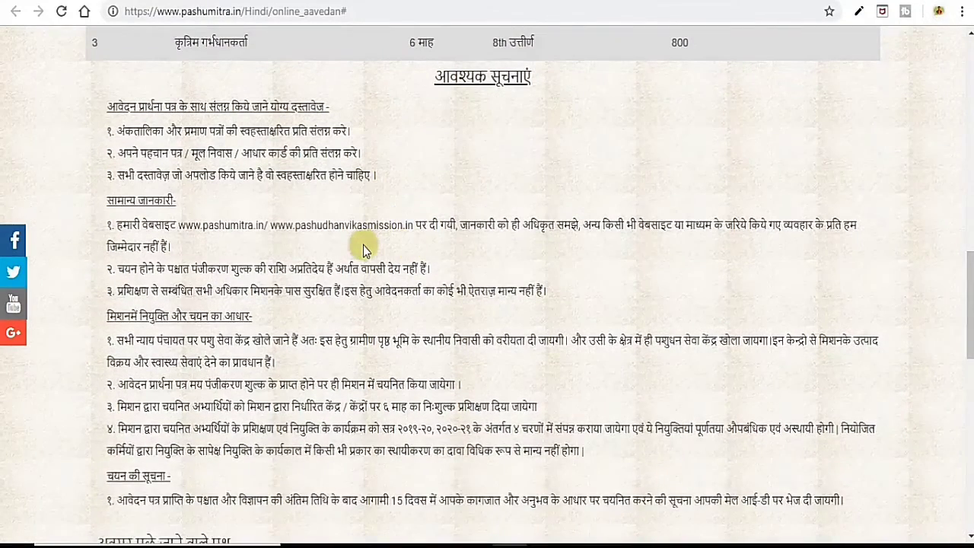
drag(104, 201, 183, 206)
drag(115, 225, 475, 225)
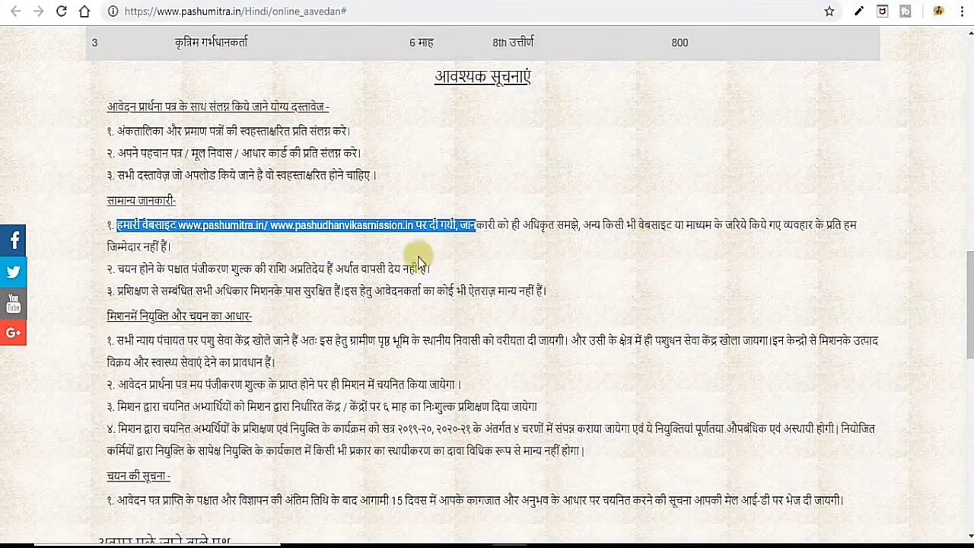
scroll(239, 254, down, 2)
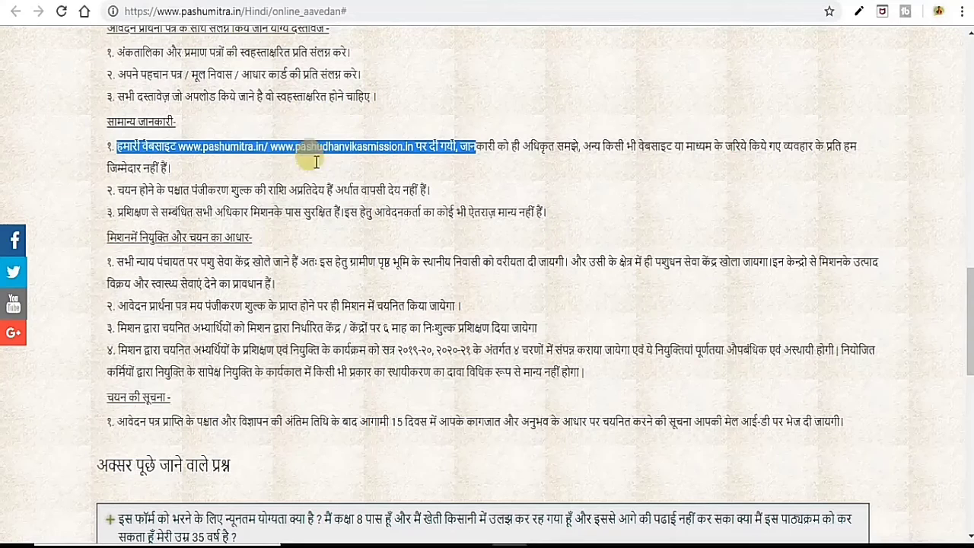
drag(114, 189, 449, 183)
scroll(203, 162, down, 1)
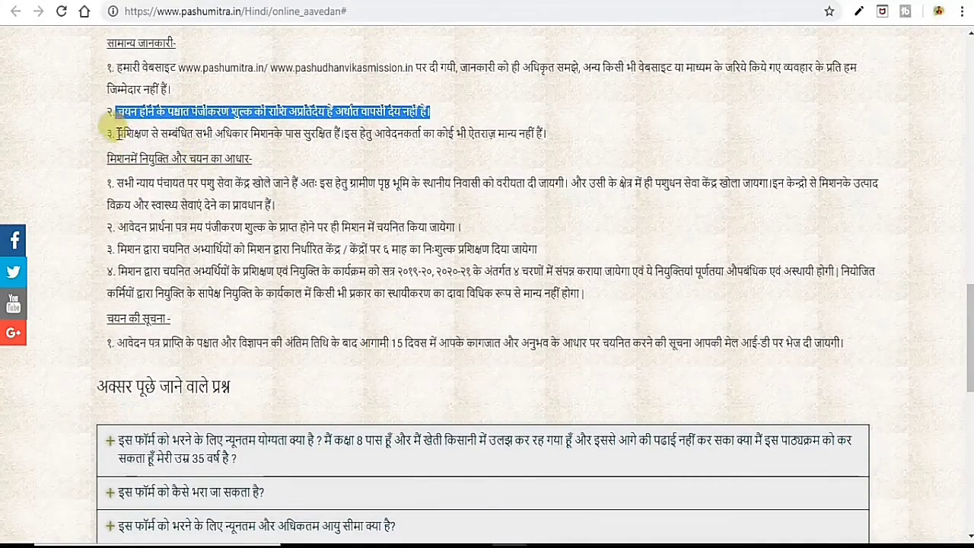
drag(118, 133, 542, 142)
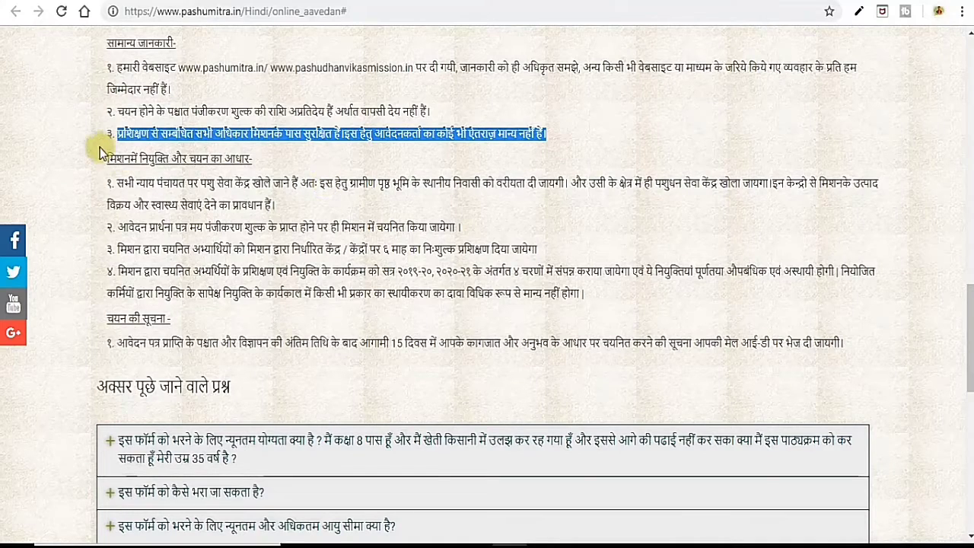
drag(105, 159, 255, 159)
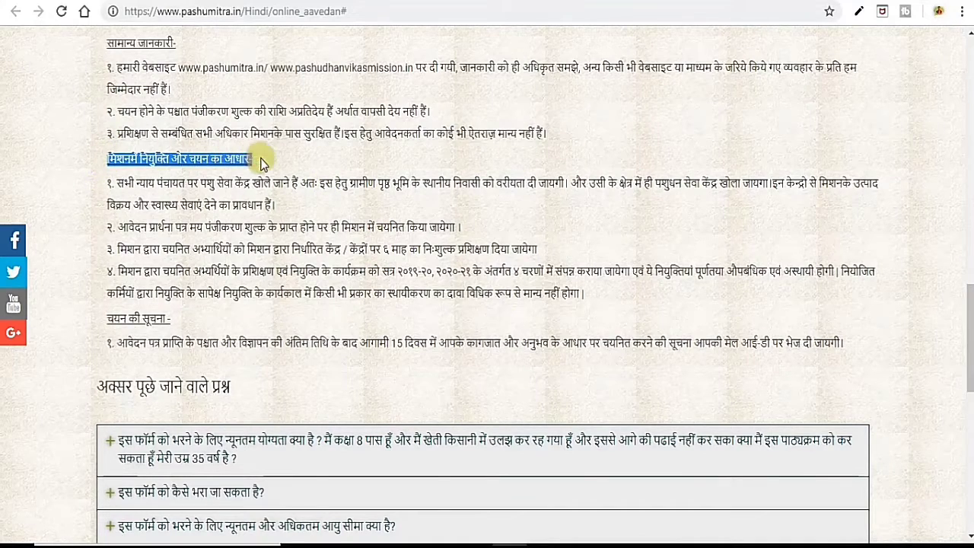
scroll(316, 168, down, 1)
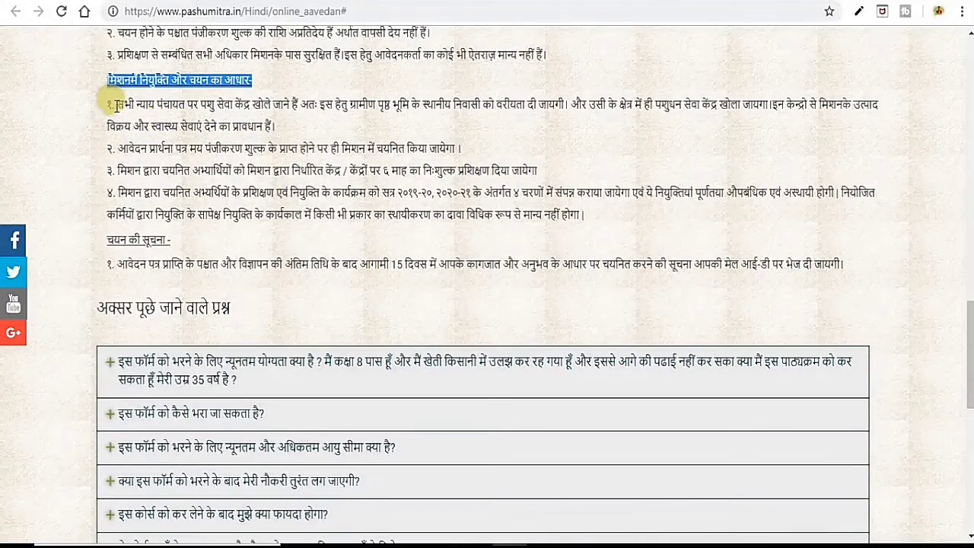
drag(114, 104, 341, 105)
click(380, 119)
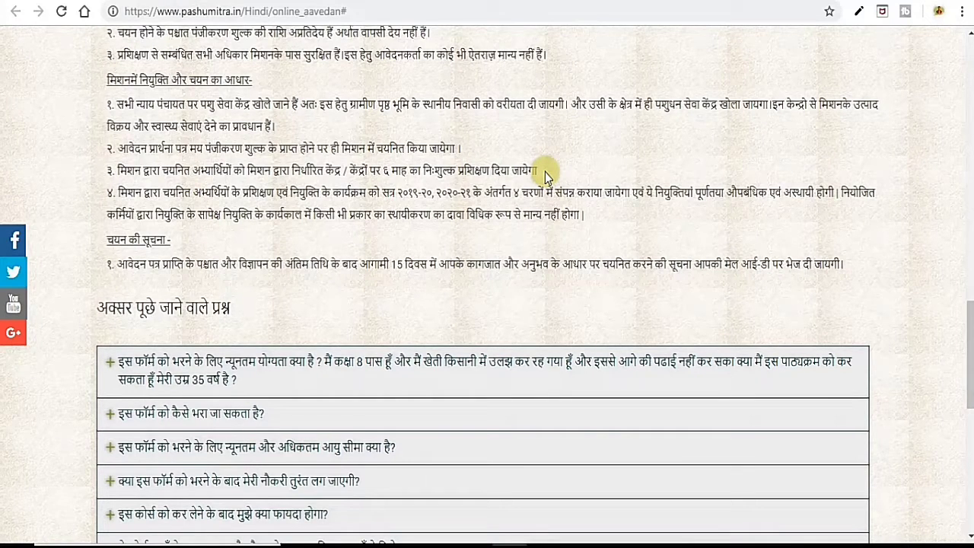
scroll(545, 172, up, 9)
scroll(374, 187, down, 3)
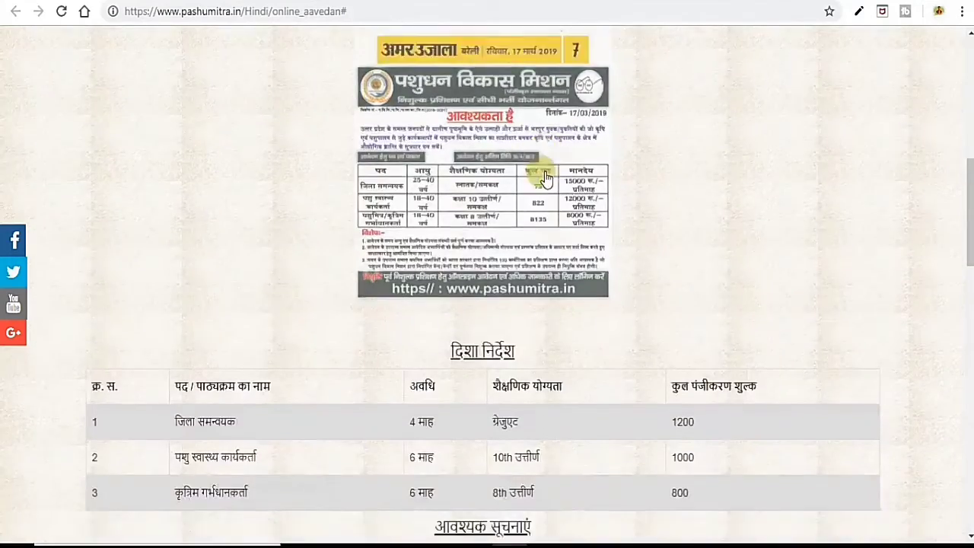
drag(405, 211, 433, 209)
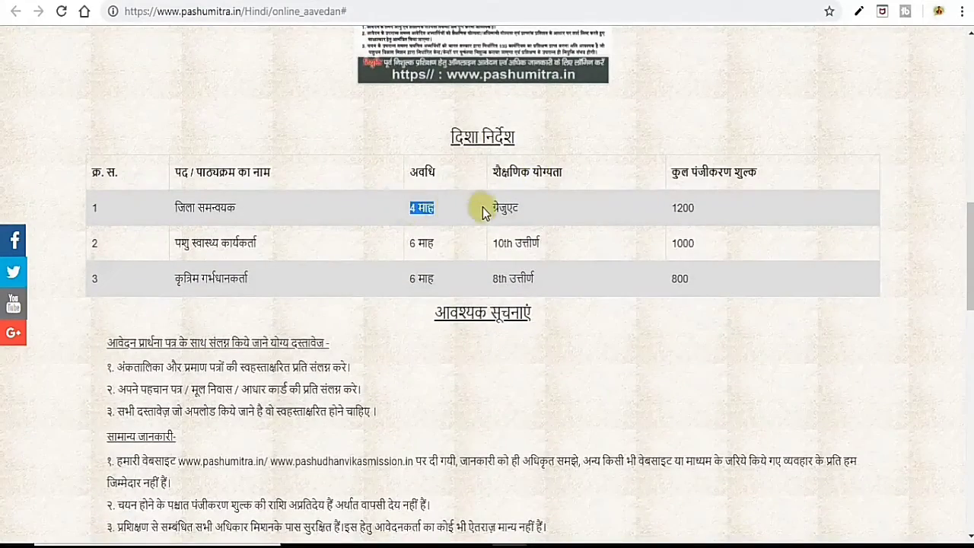
drag(408, 243, 446, 239)
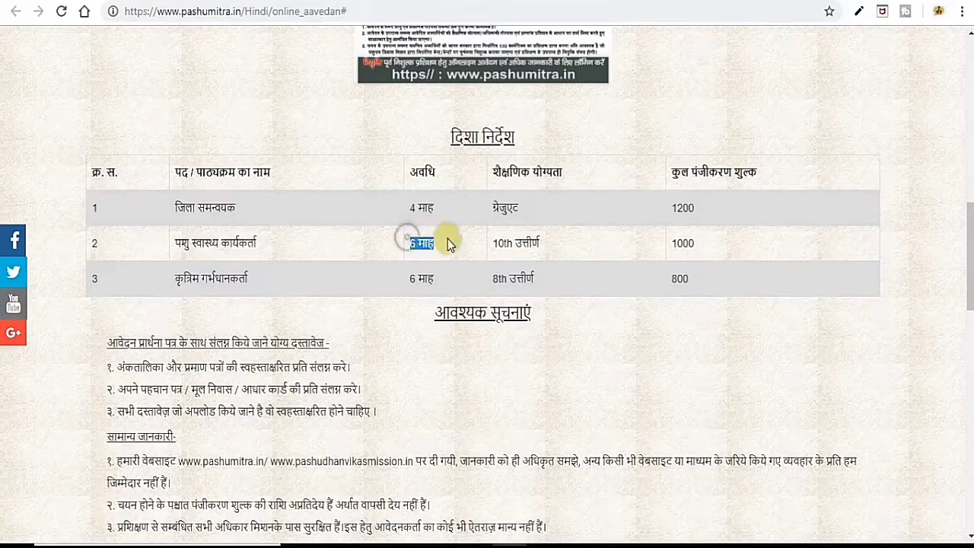
click(416, 278)
drag(405, 279, 456, 284)
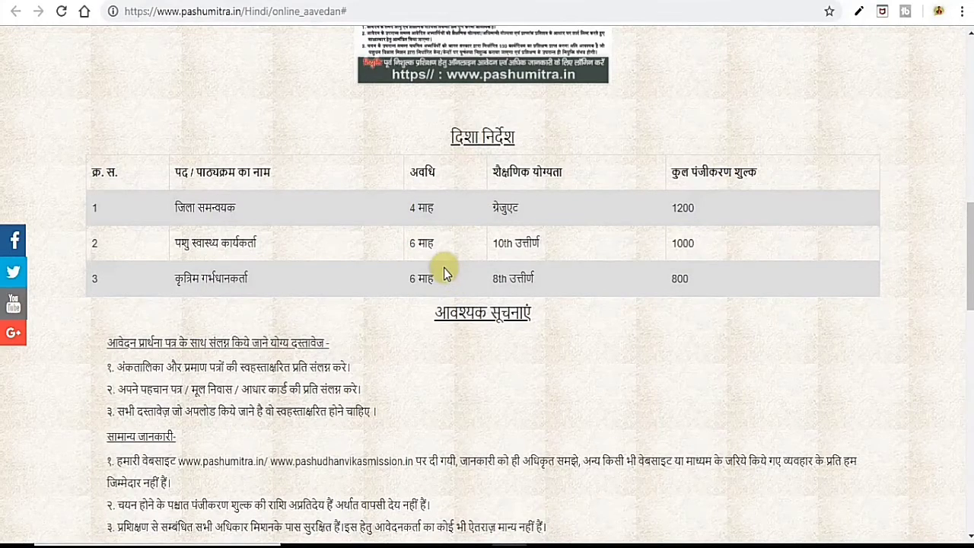
scroll(446, 273, down, 5)
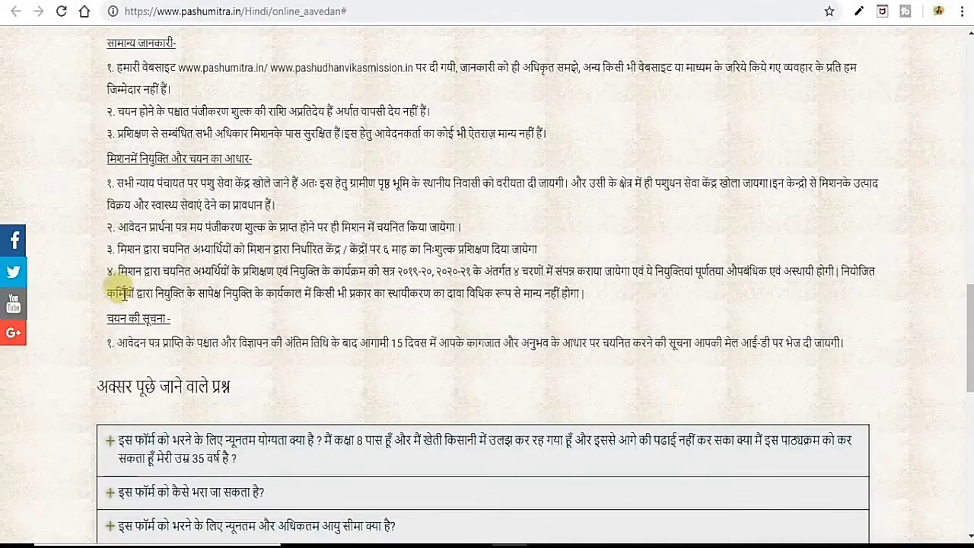
drag(107, 275, 128, 276)
click(182, 279)
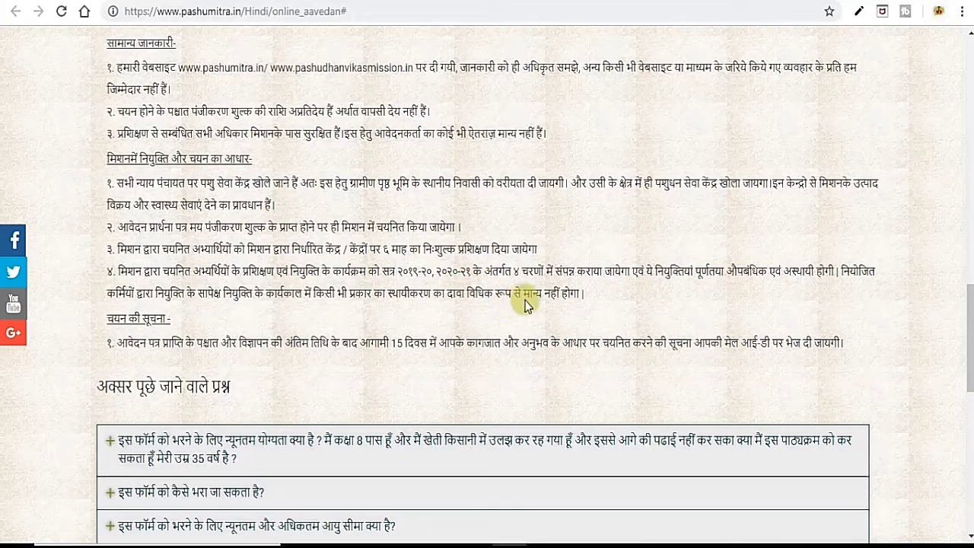
scroll(251, 312, down, 1)
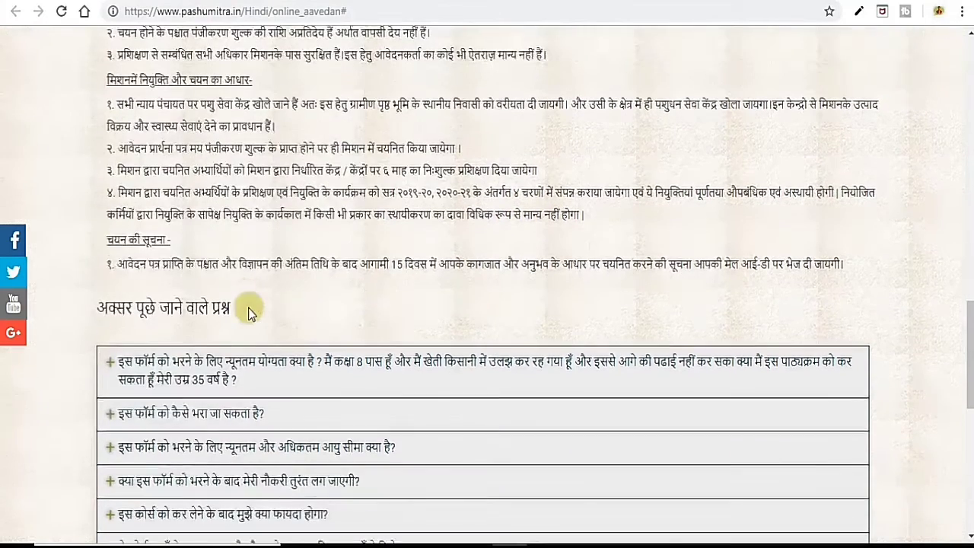
drag(95, 243, 161, 236)
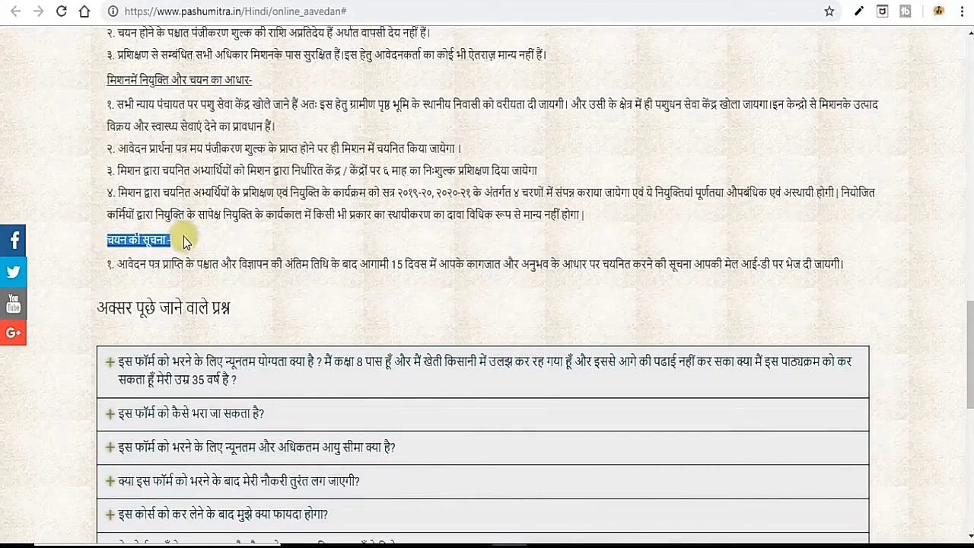
click(175, 241)
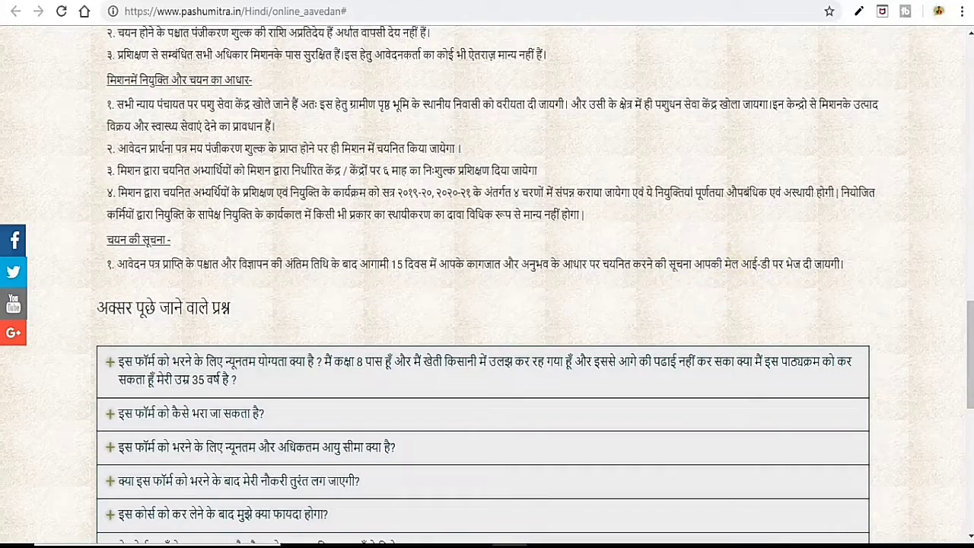
scroll(228, 195, down, 7)
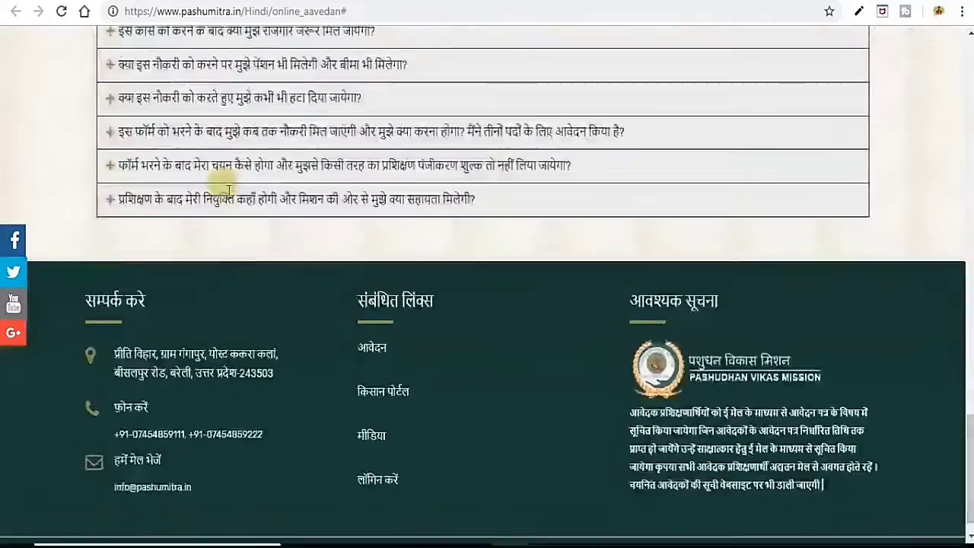
scroll(232, 198, up, 3)
scroll(232, 196, up, 10)
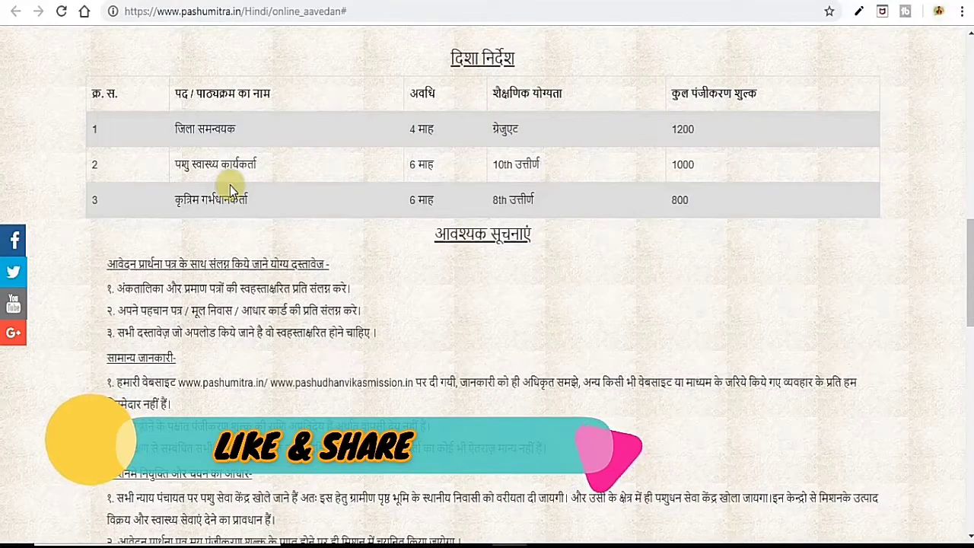
scroll(229, 185, up, 2)
scroll(230, 185, up, 10)
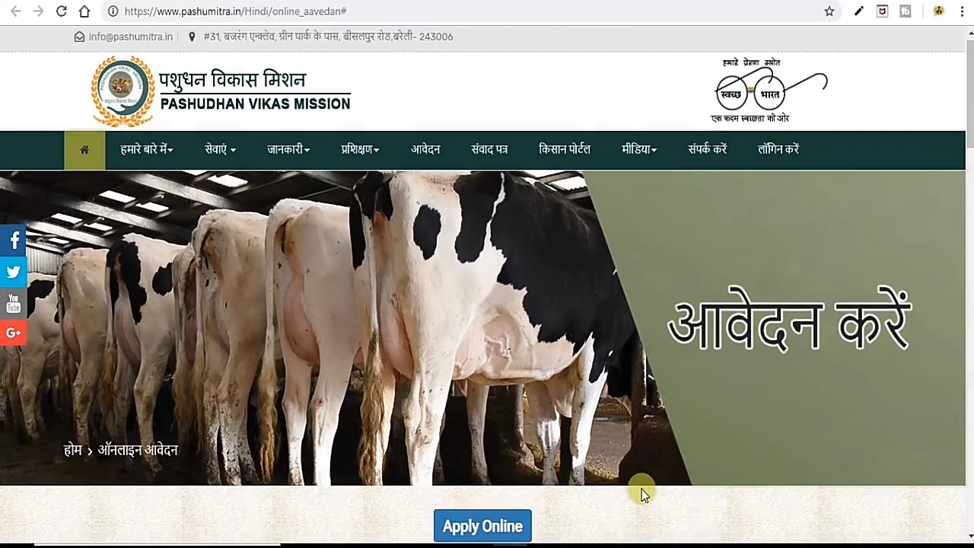
scroll(642, 495, down, 4)
scroll(647, 499, down, 6)
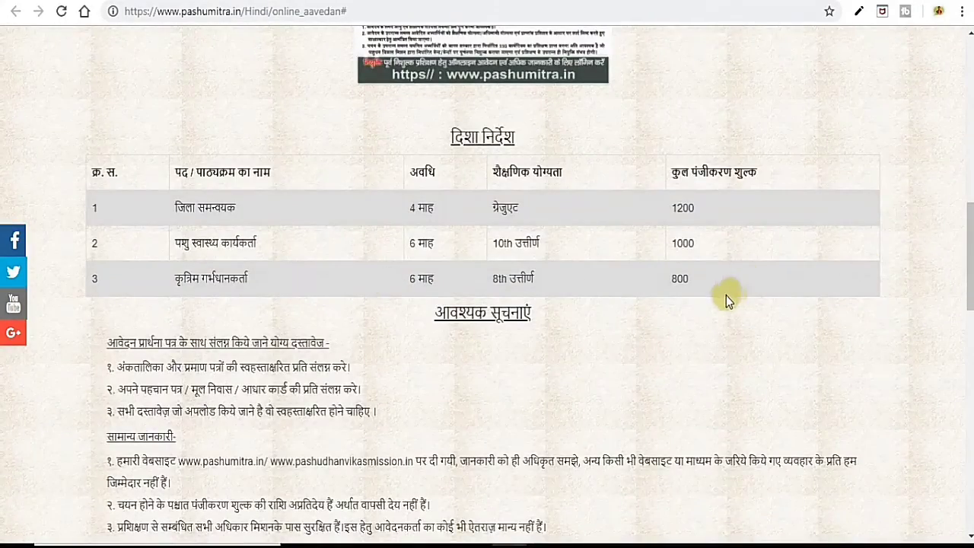
scroll(726, 296, down, 4)
scroll(726, 296, up, 5)
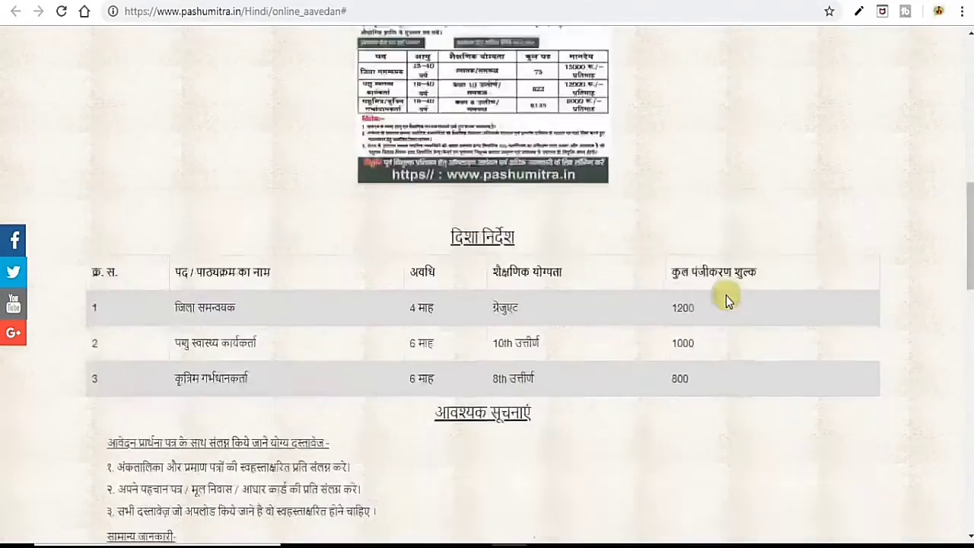
scroll(726, 297, up, 5)
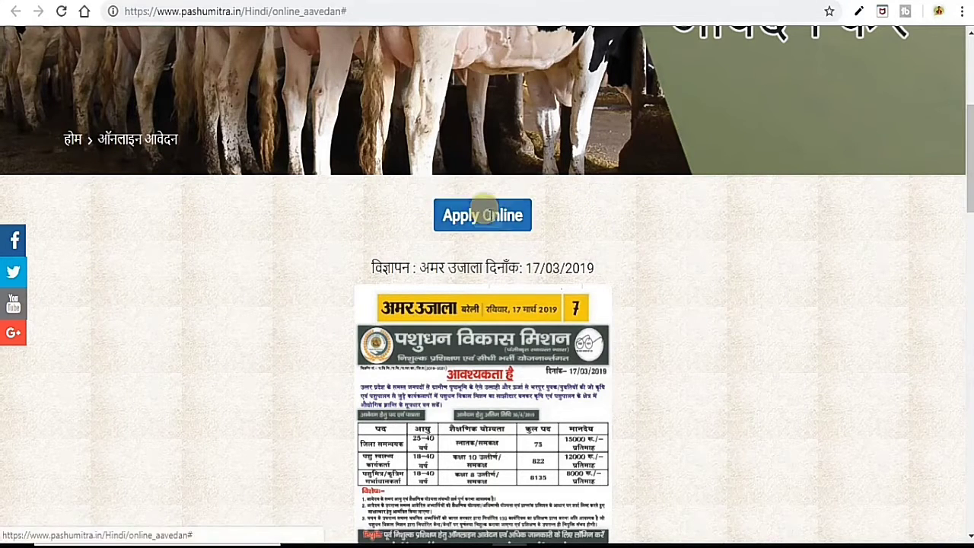
Open the Apply Online sign-in window and switch to its Registration form with Name, Email and Mobile.
click(482, 210)
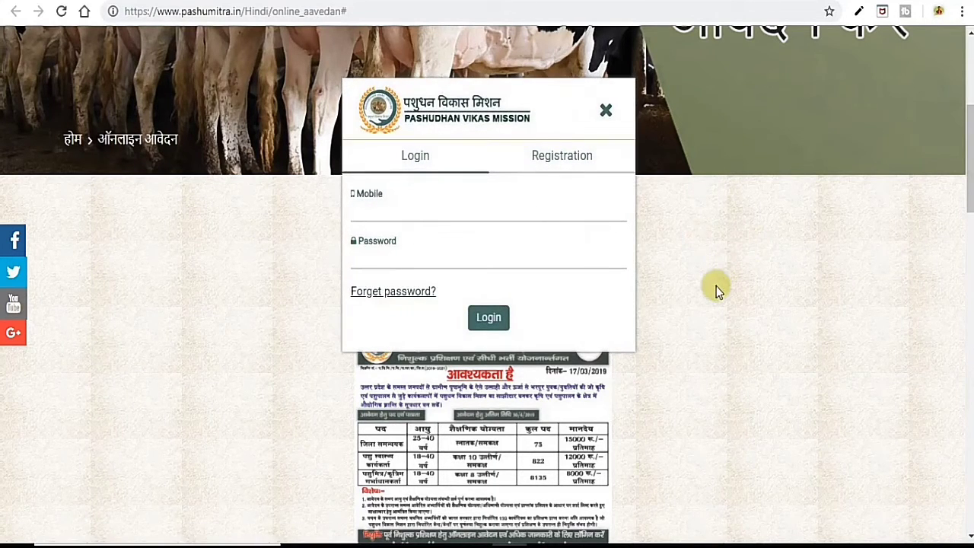
click(372, 211)
click(631, 222)
click(560, 154)
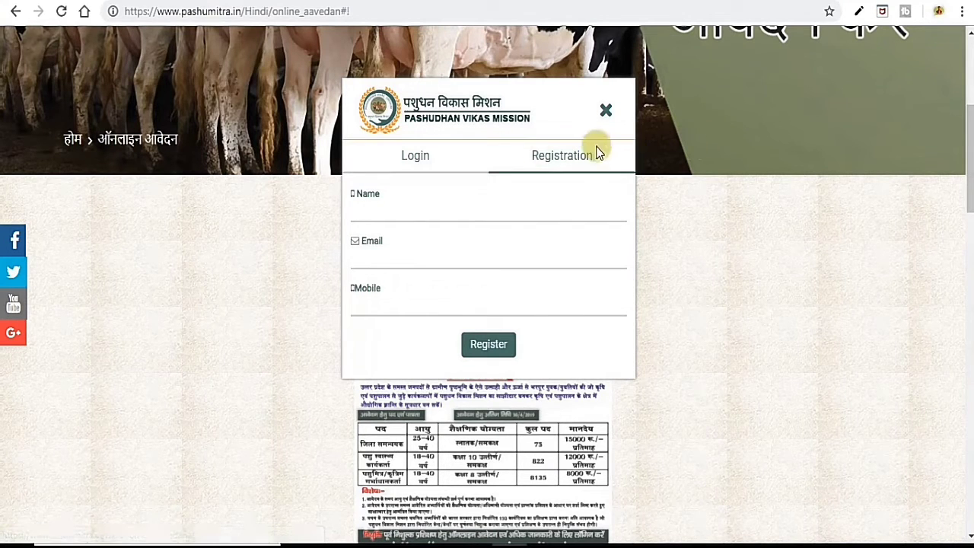
double_click(561, 161)
click(589, 180)
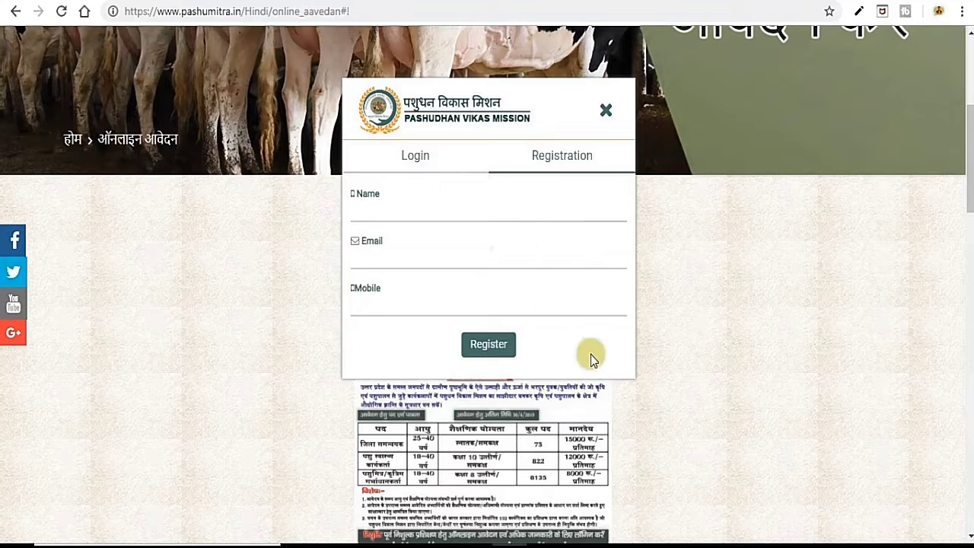
Return to the Login form, sign in, and decline Chrome's offer to save the password.
click(408, 156)
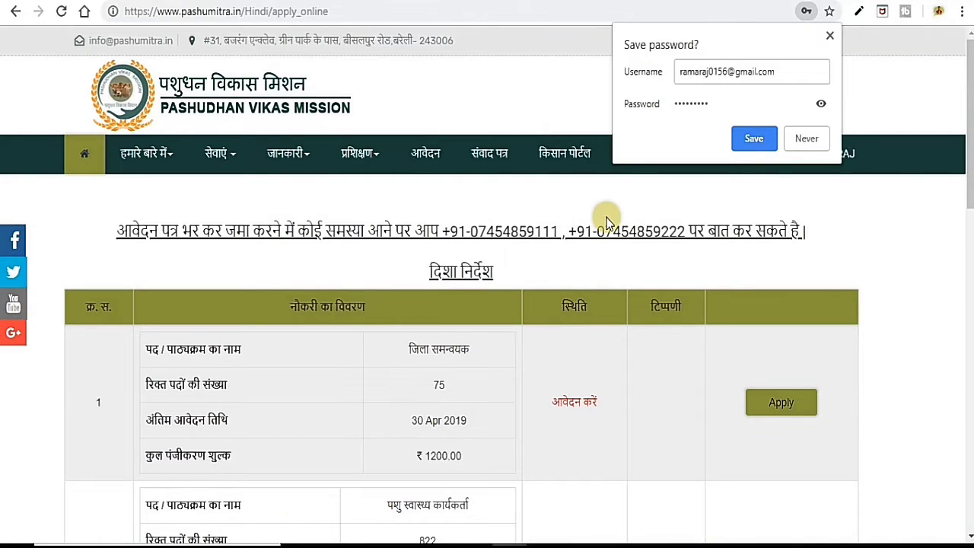
click(808, 137)
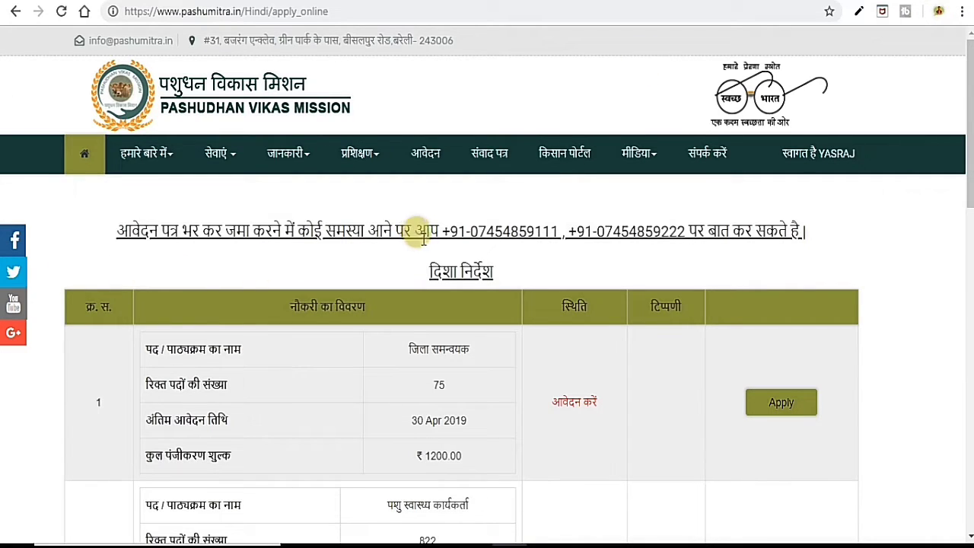
scroll(643, 383, down, 1)
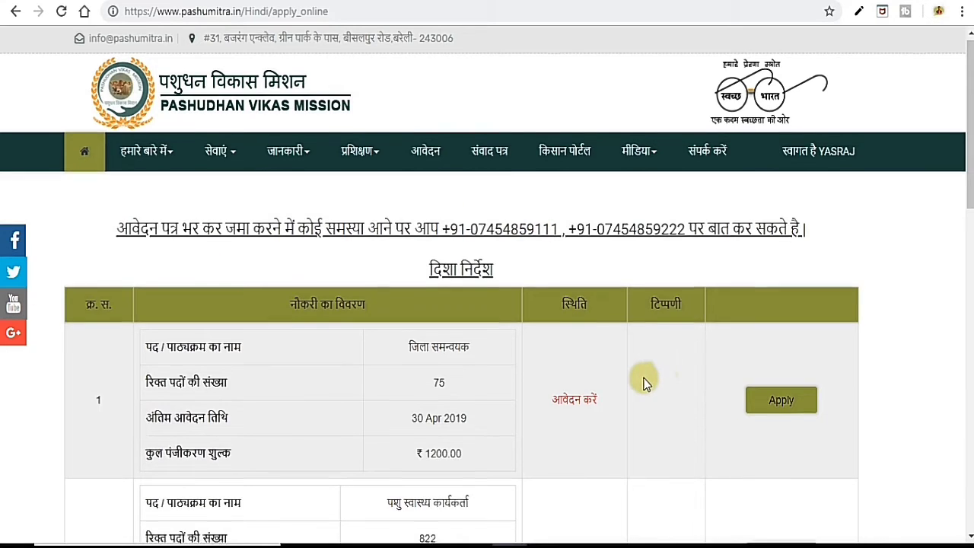
scroll(643, 383, down, 10)
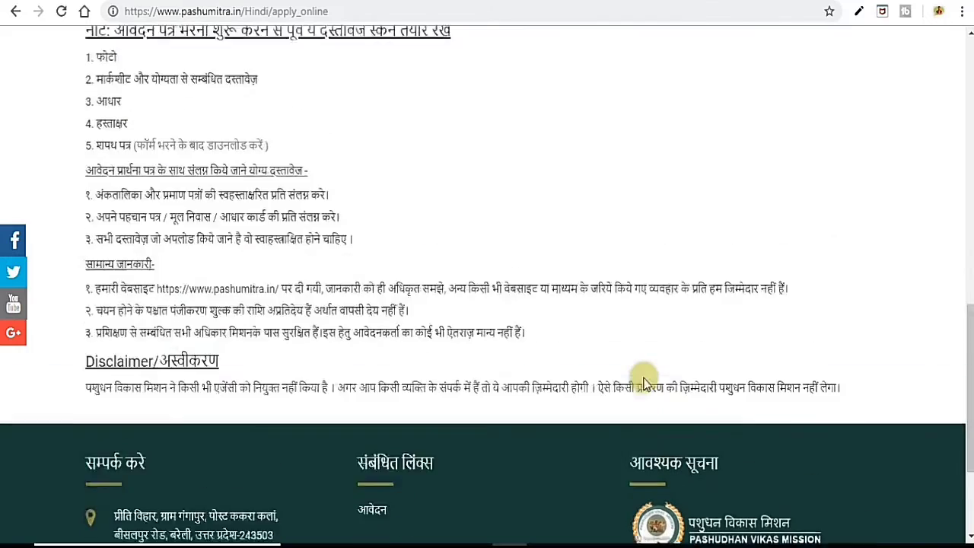
scroll(643, 381, up, 2)
scroll(643, 383, up, 5)
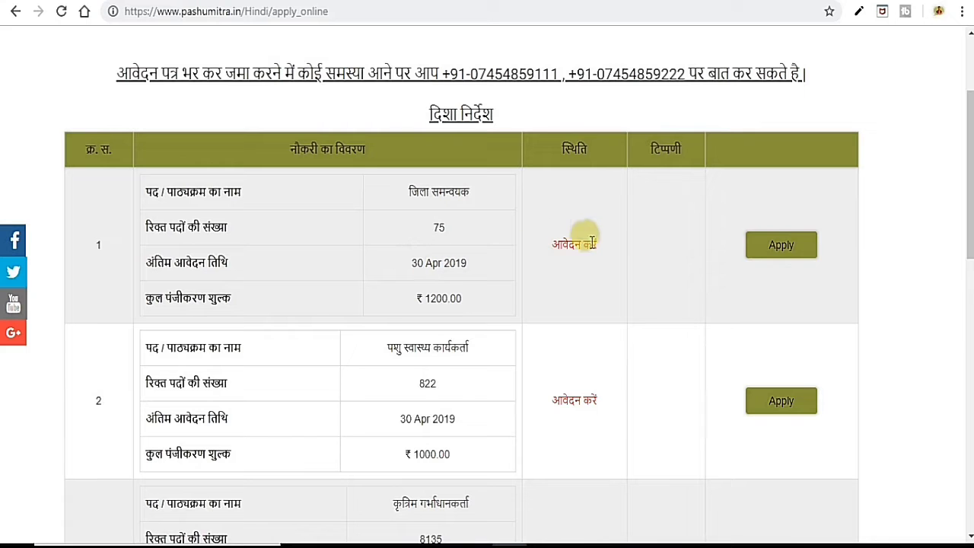
scroll(675, 271, down, 4)
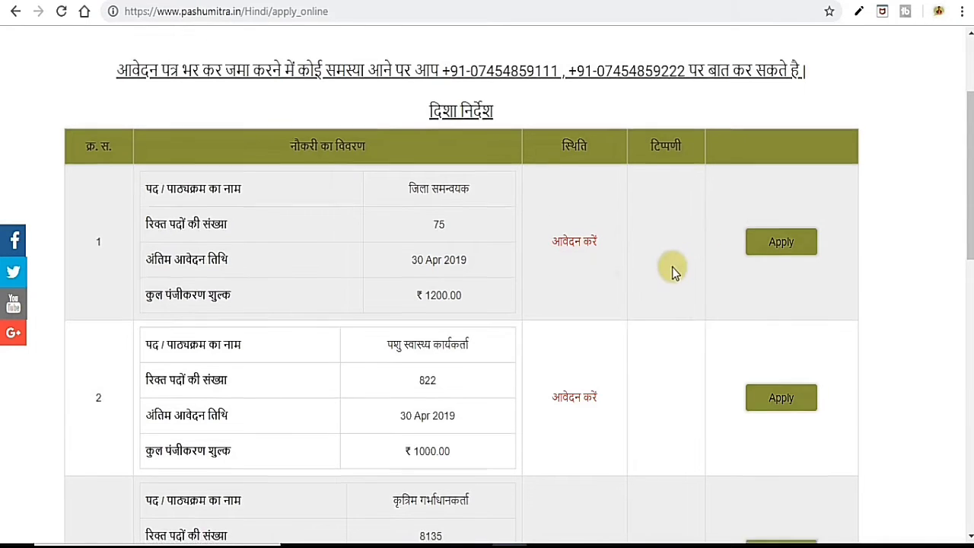
scroll(540, 279, up, 3)
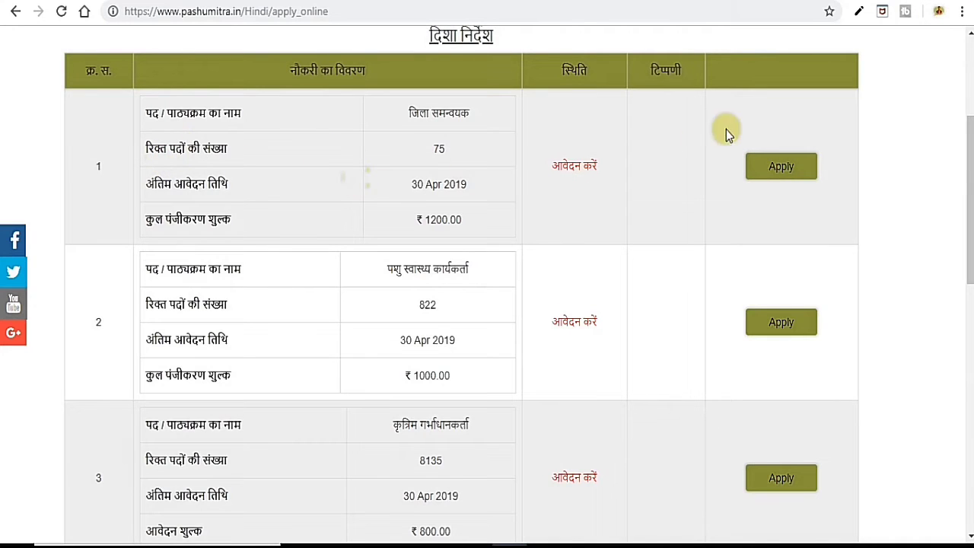
scroll(587, 163, up, 3)
scroll(927, 274, down, 2)
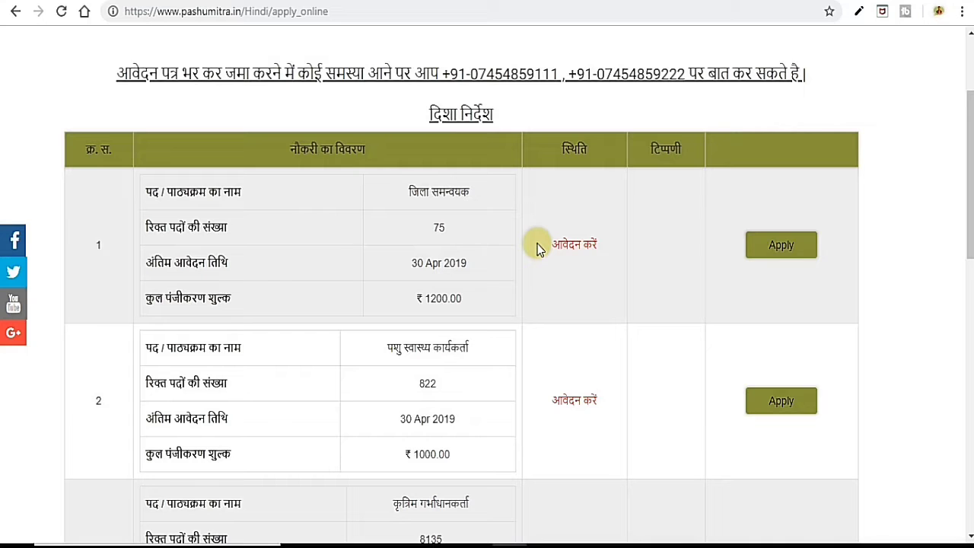
scroll(537, 248, down, 4)
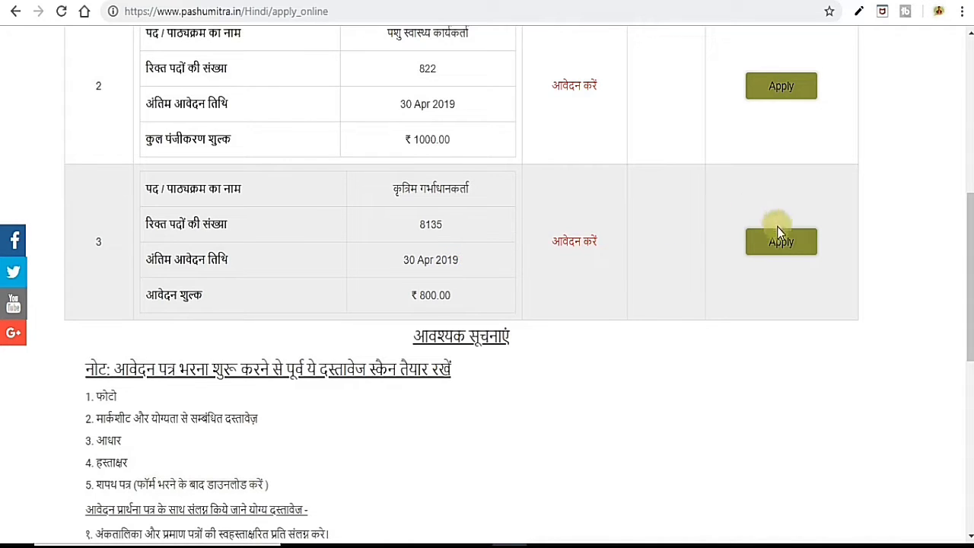
scroll(756, 259, down, 4)
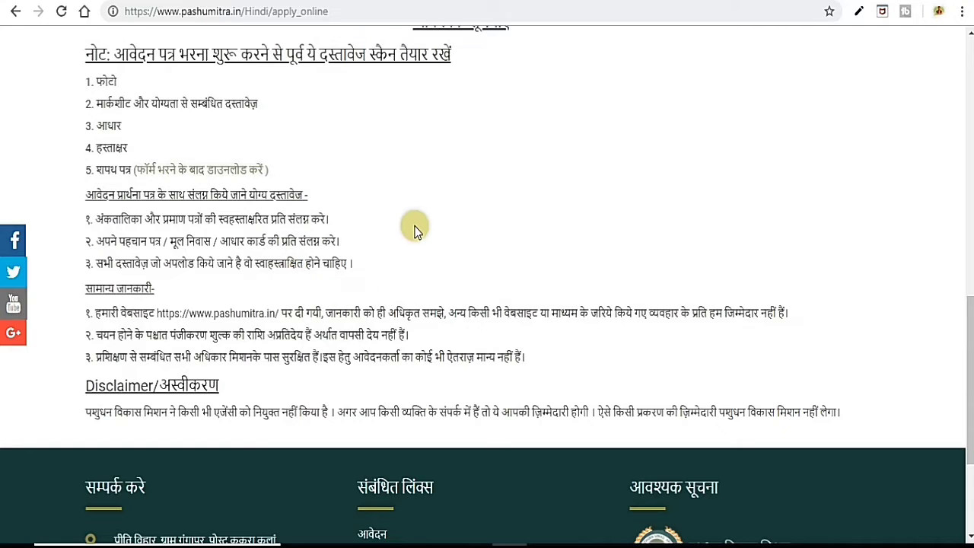
scroll(456, 221, up, 3)
Start the application for the third post, कृत्रिम गर्भाधानकर्ता, and scroll back to the form's top.
click(772, 172)
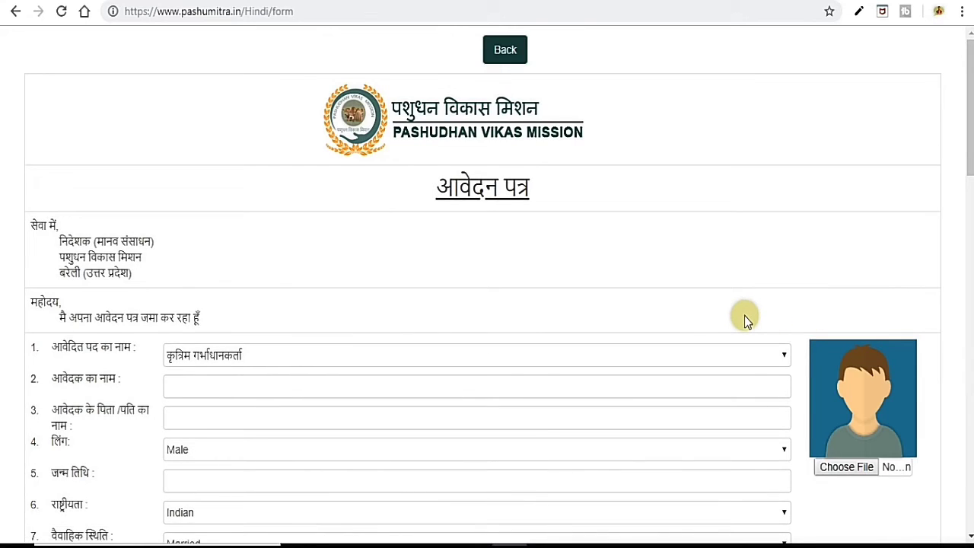
scroll(744, 315, down, 15)
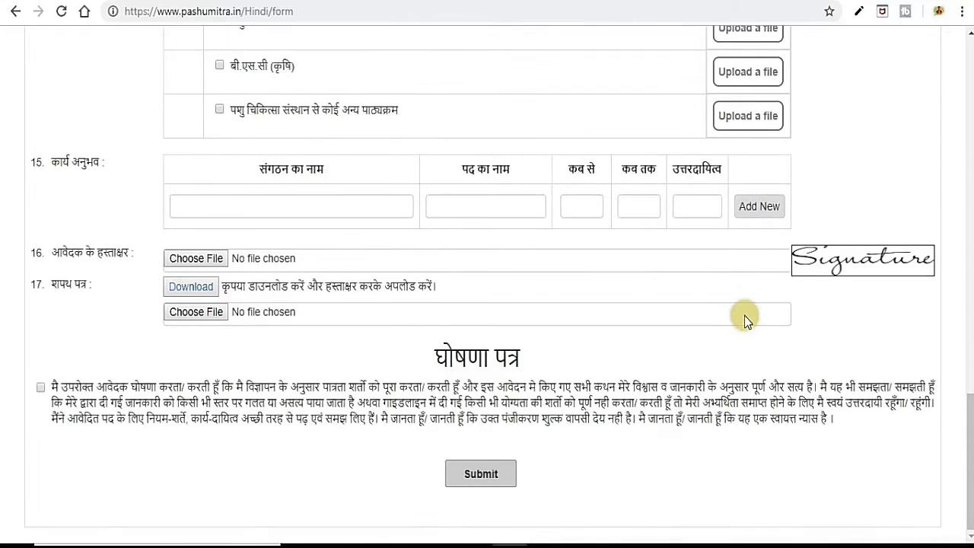
scroll(745, 315, up, 2)
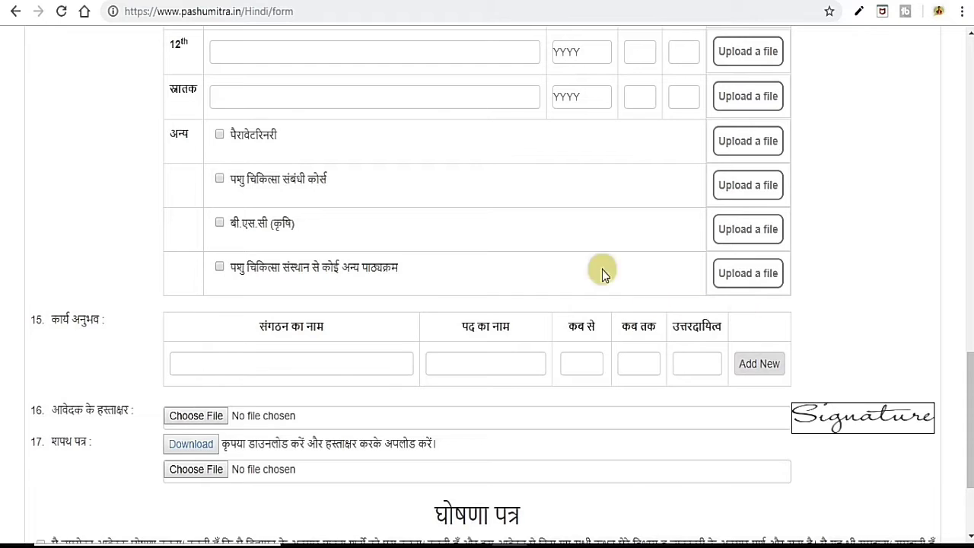
scroll(602, 271, up, 2)
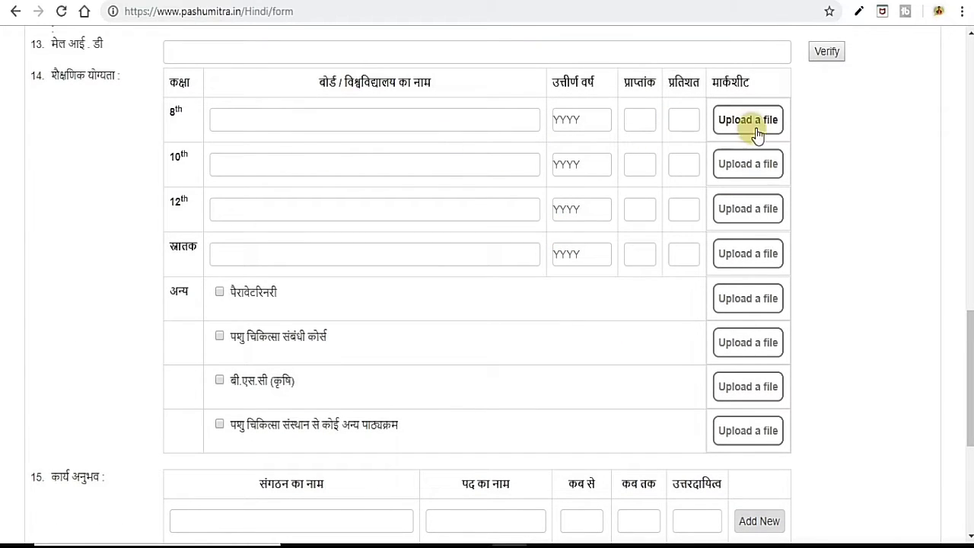
scroll(533, 166, up, 7)
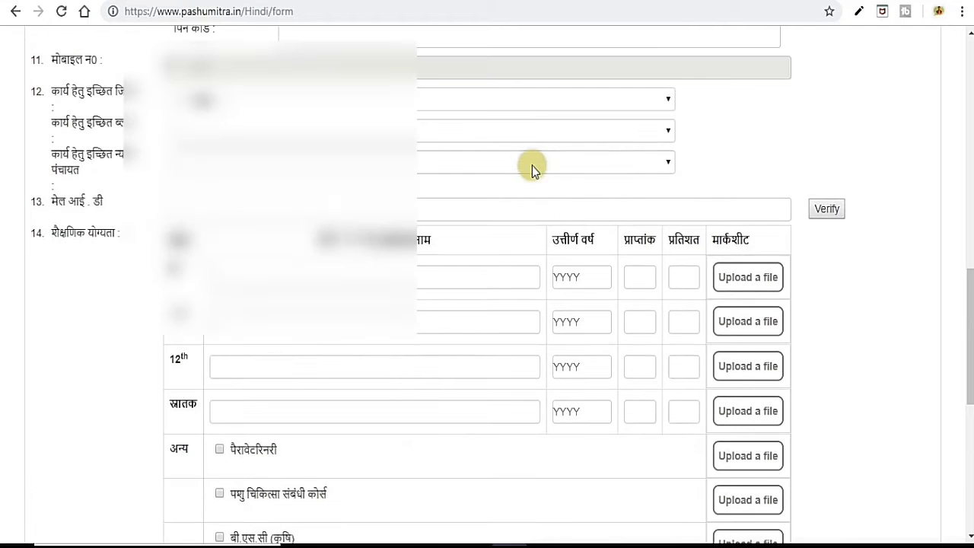
scroll(721, 180, up, 3)
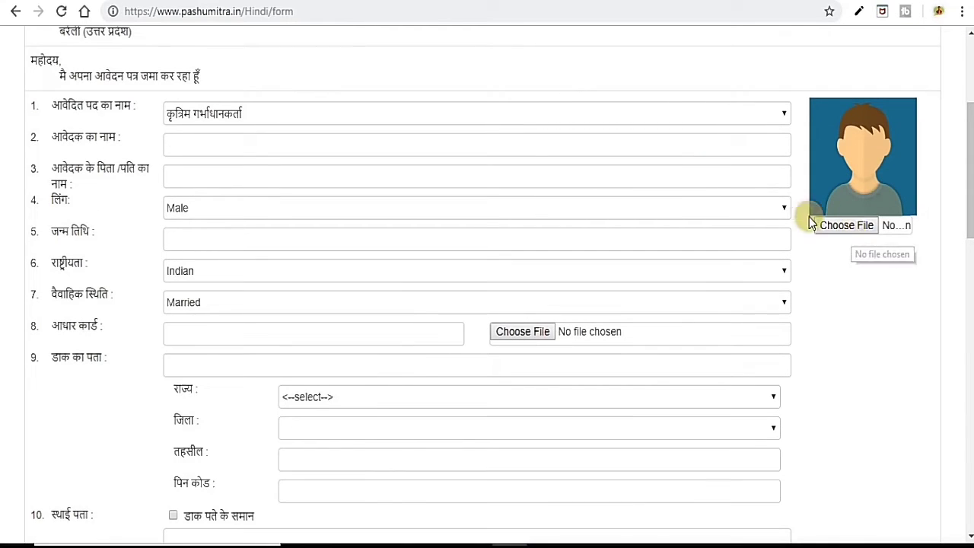
scroll(482, 226, up, 3)
scroll(736, 229, down, 2)
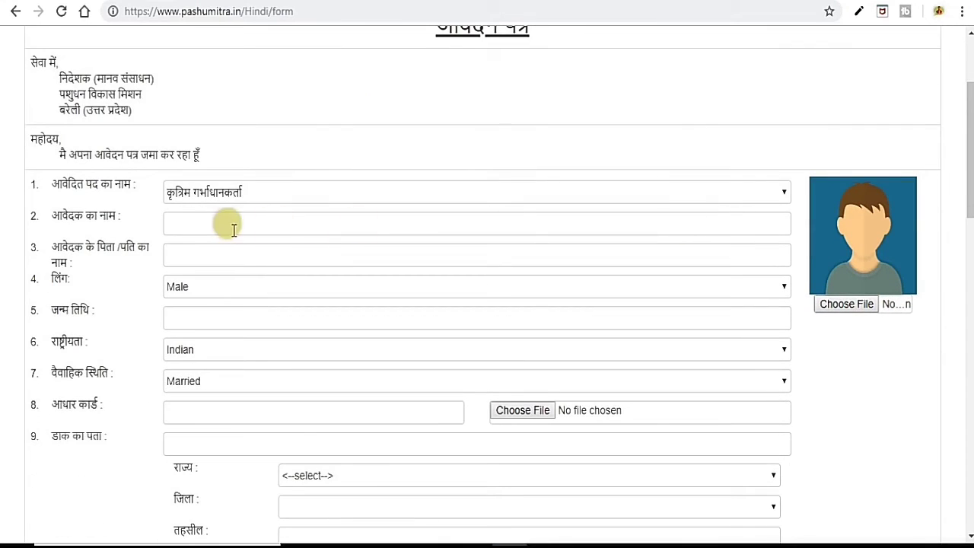
Enter the applicant's name and the father's or husband's name.
click(187, 221)
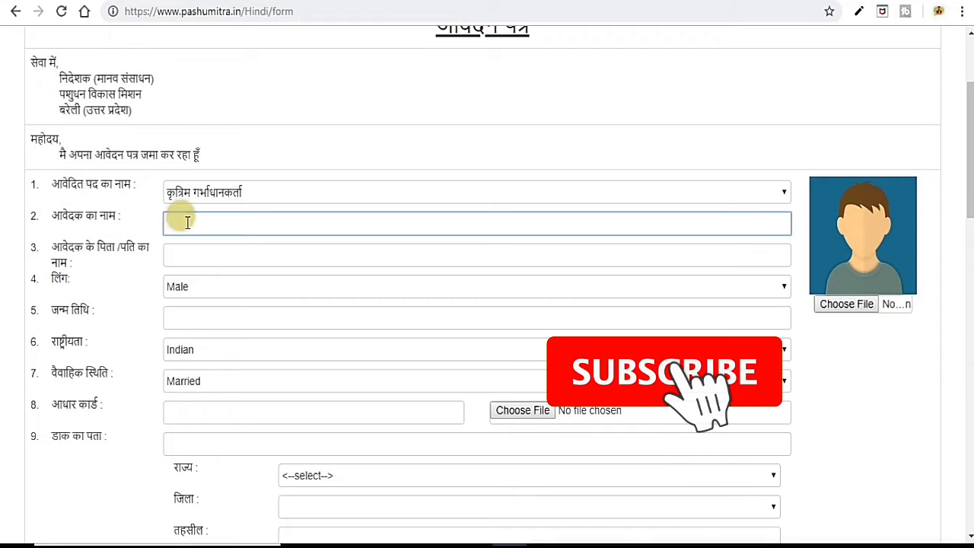
text(Y)
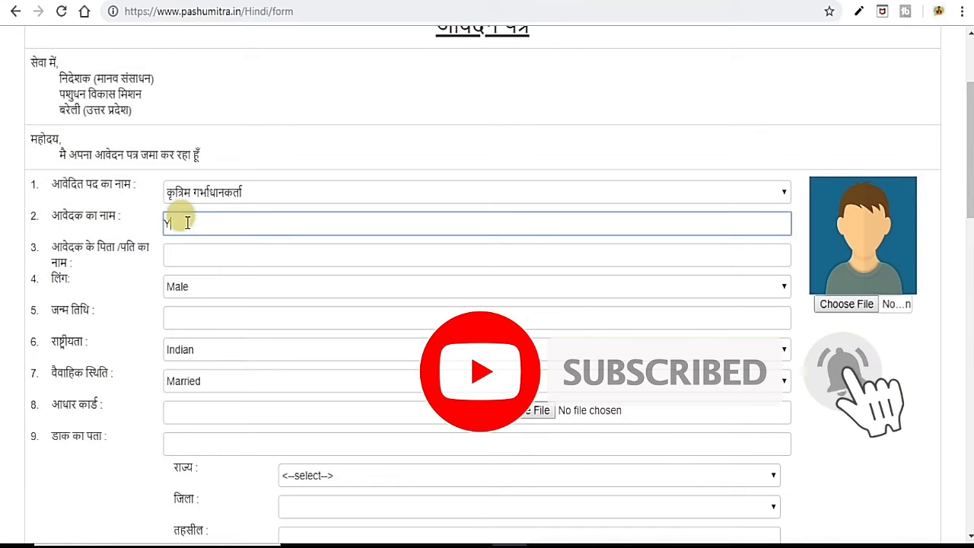
text(ASIR)
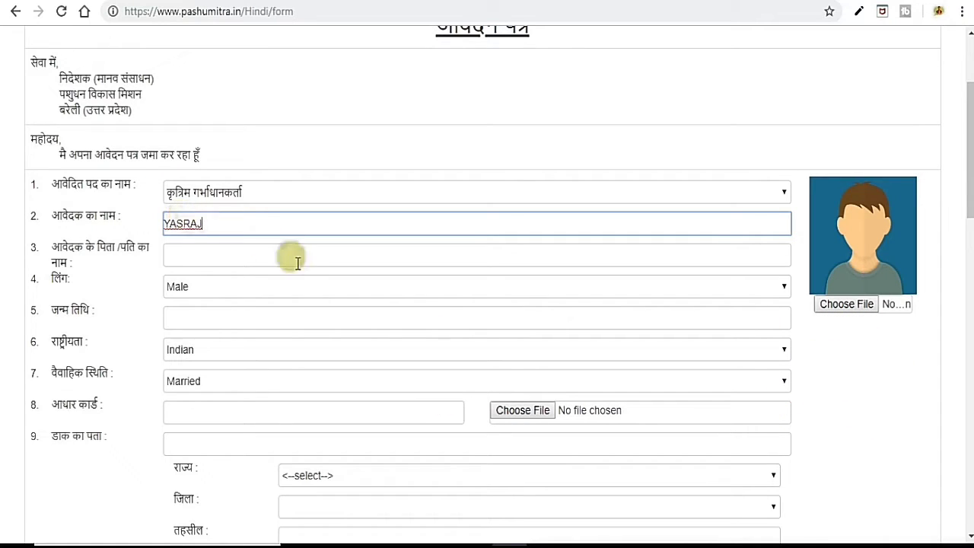
click(187, 255)
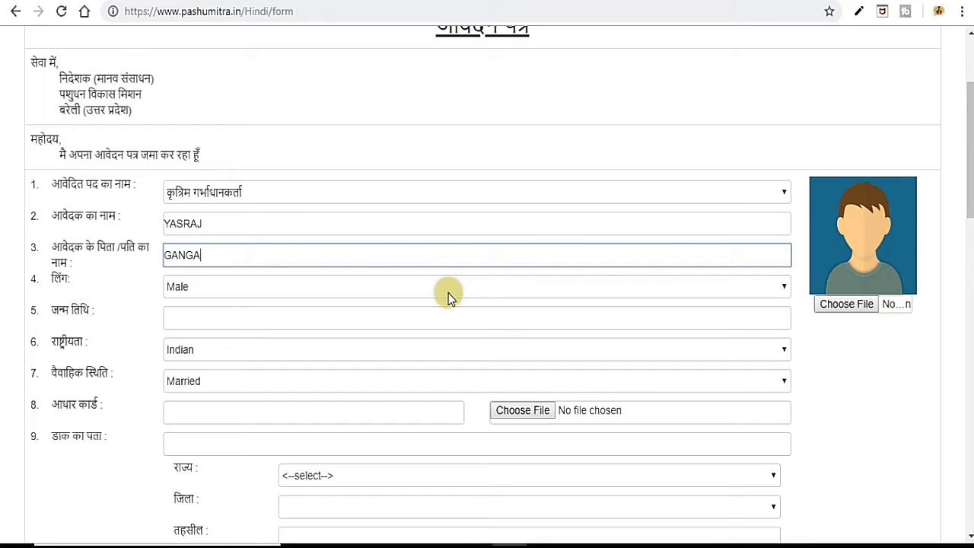
scroll(320, 242, down, 1)
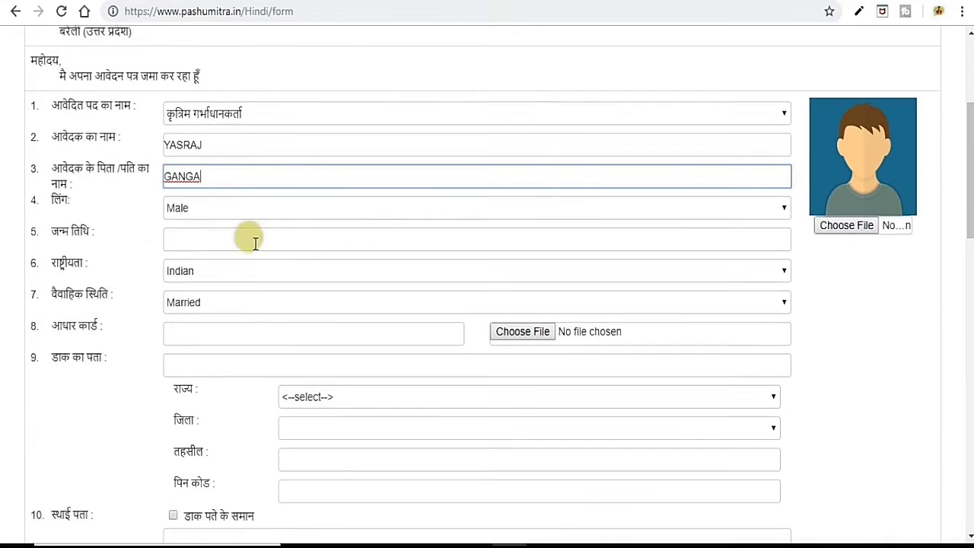
click(200, 239)
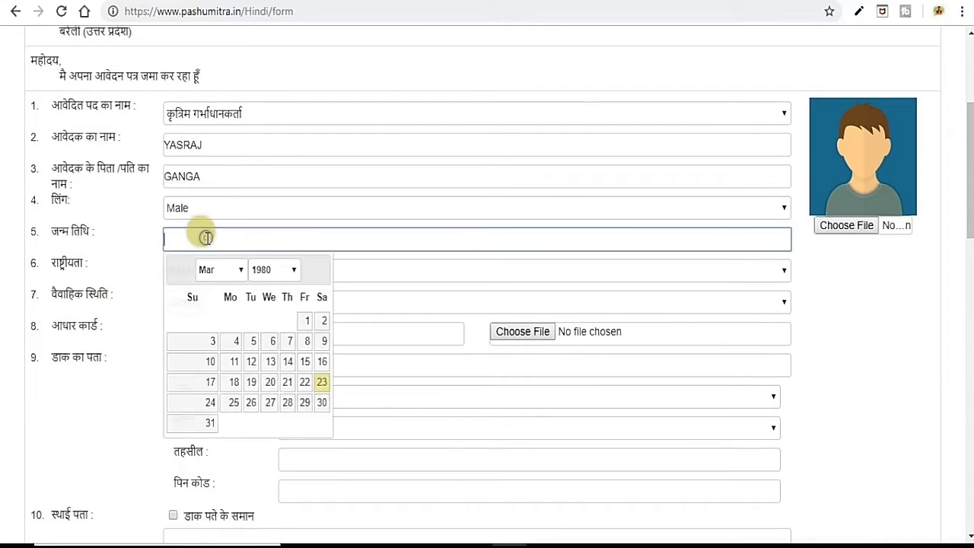
click(275, 268)
click(278, 491)
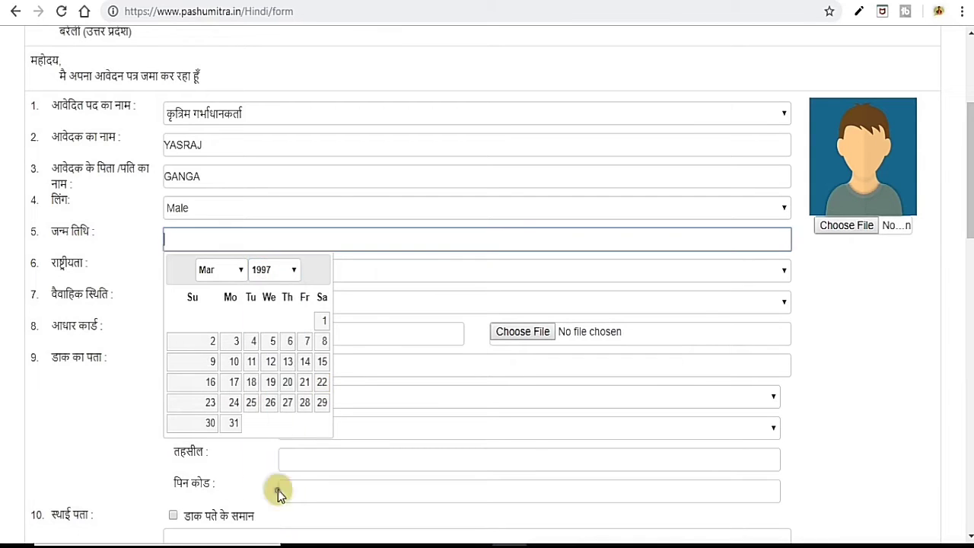
click(241, 341)
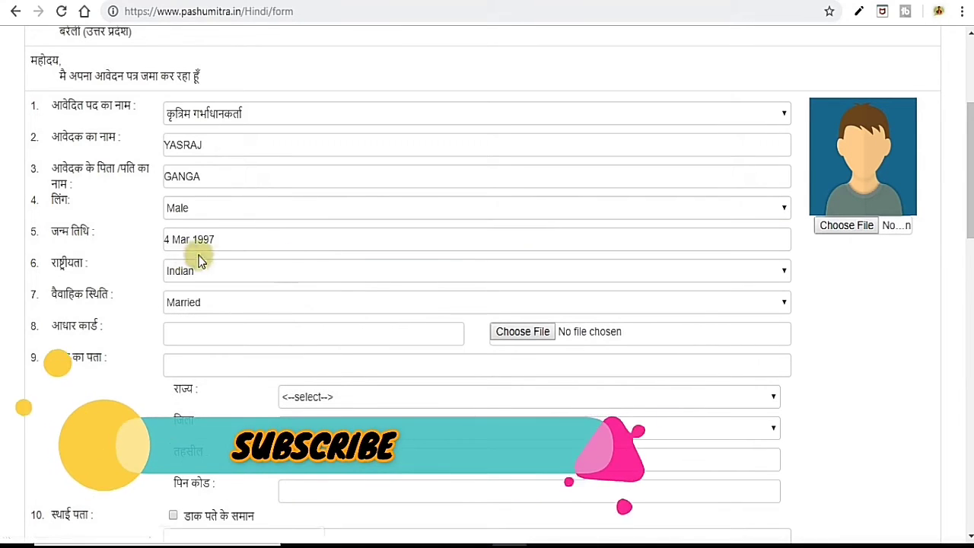
click(206, 304)
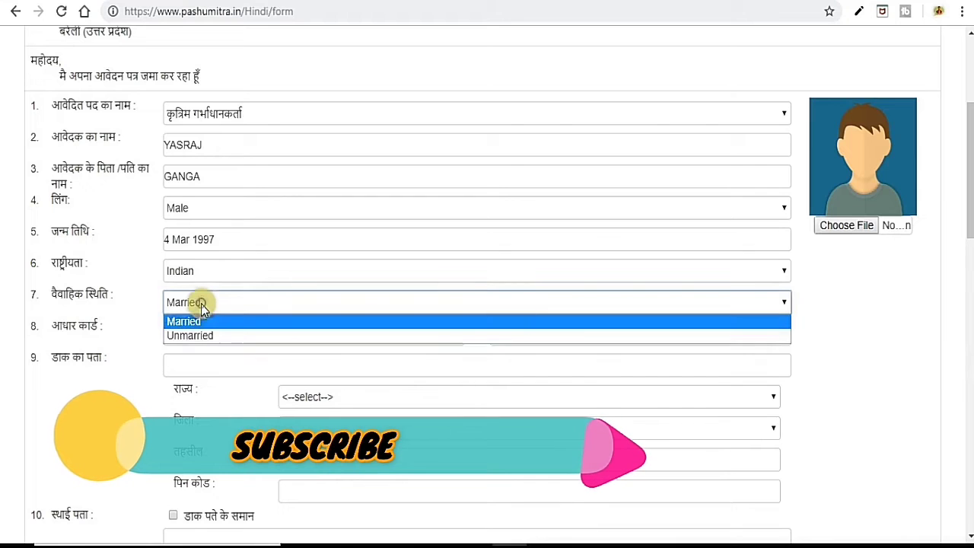
click(200, 337)
Enter the Aadhaar number and the street line of the postal address, fixing typos.
scroll(373, 312, down, 1)
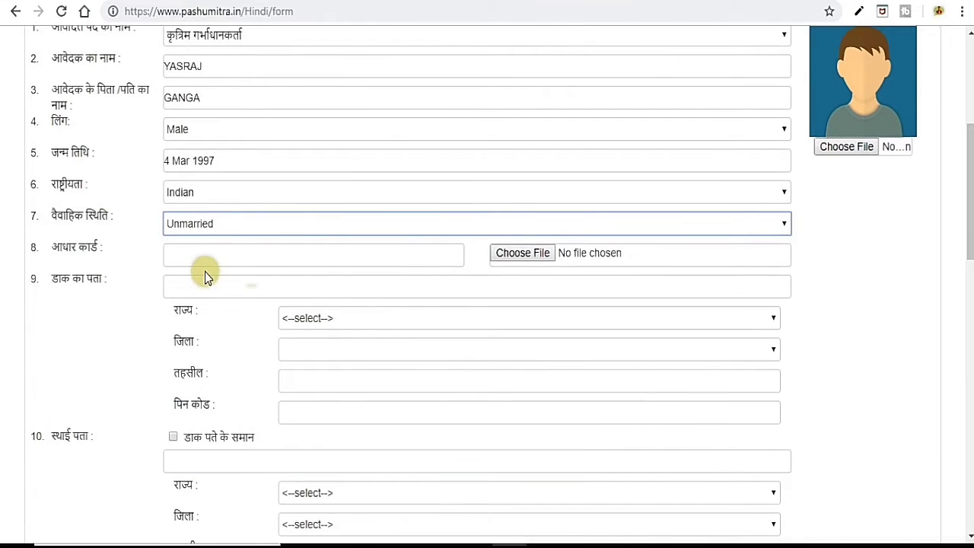
click(226, 256)
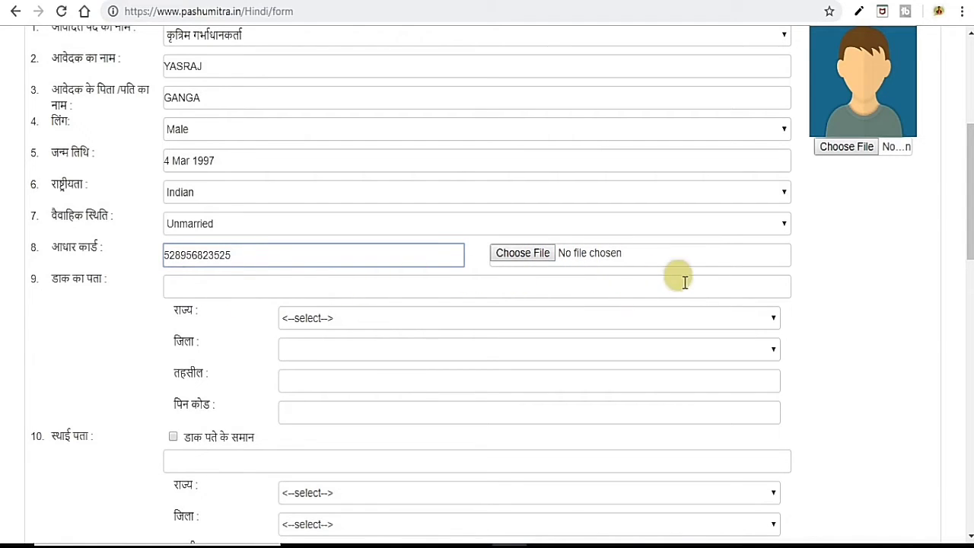
click(221, 286)
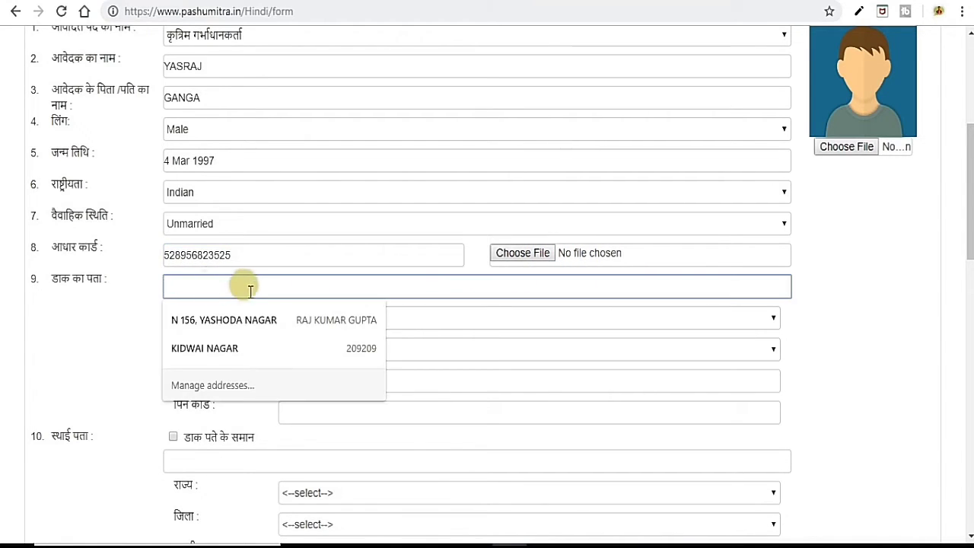
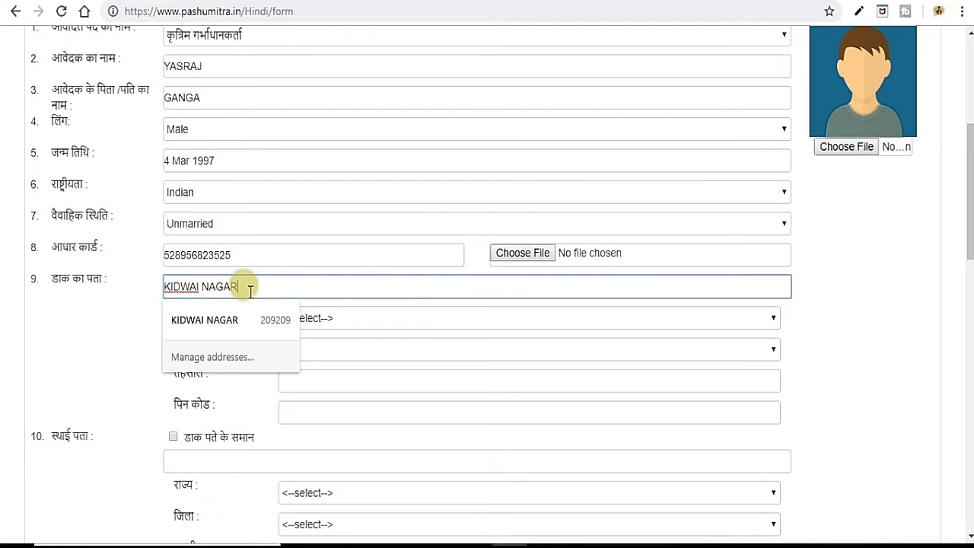
click(111, 343)
Choose Uttar Pradesh and BHADOHI, enter the pin code, and copy it as the permanent address.
click(341, 318)
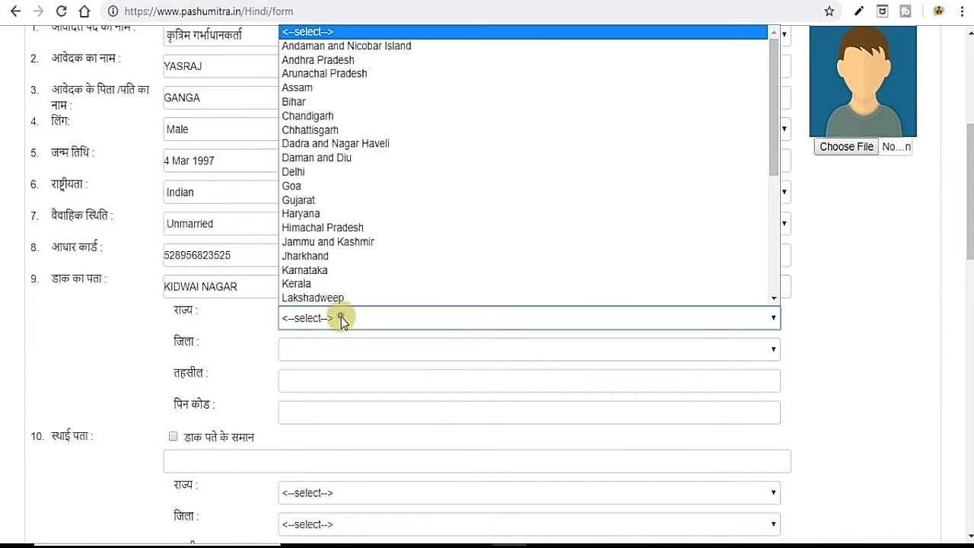
scroll(384, 277, down, 5)
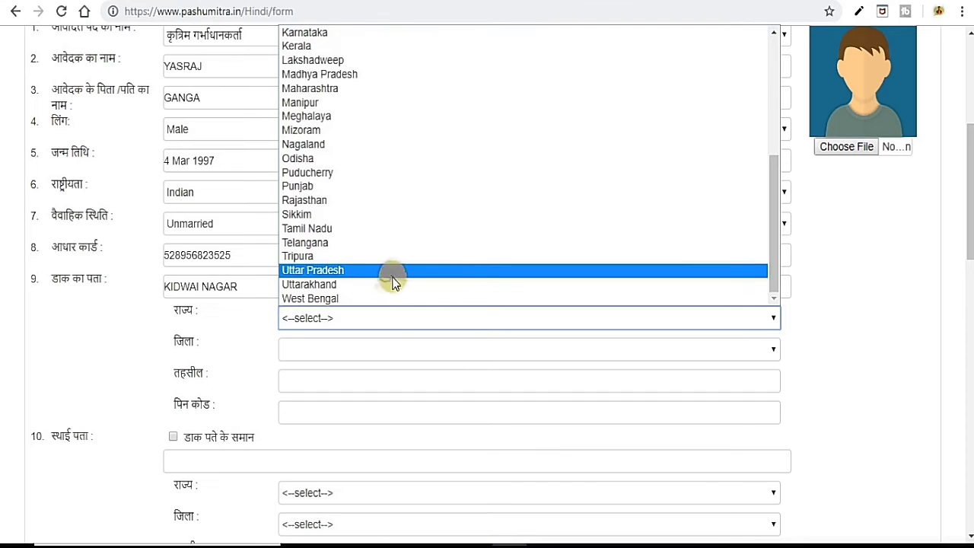
click(392, 274)
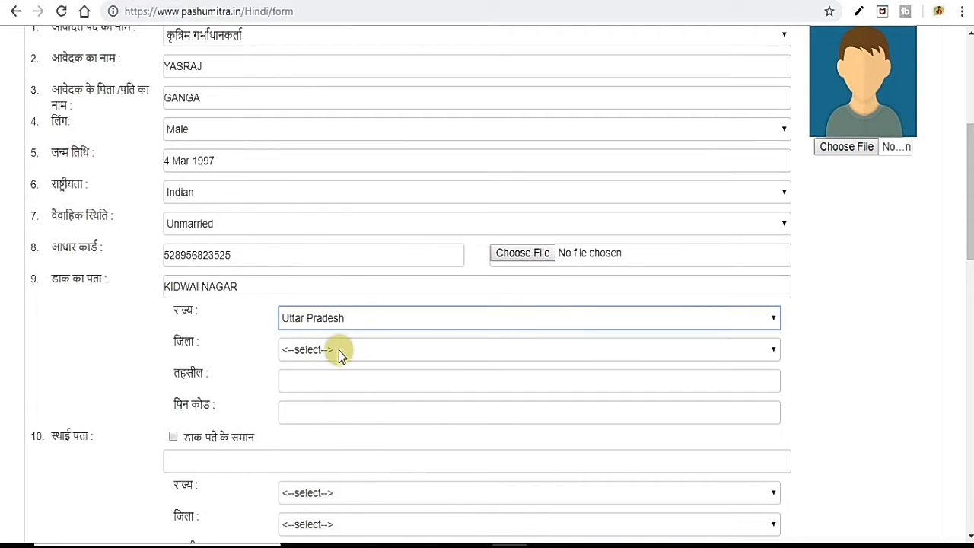
click(339, 351)
click(363, 301)
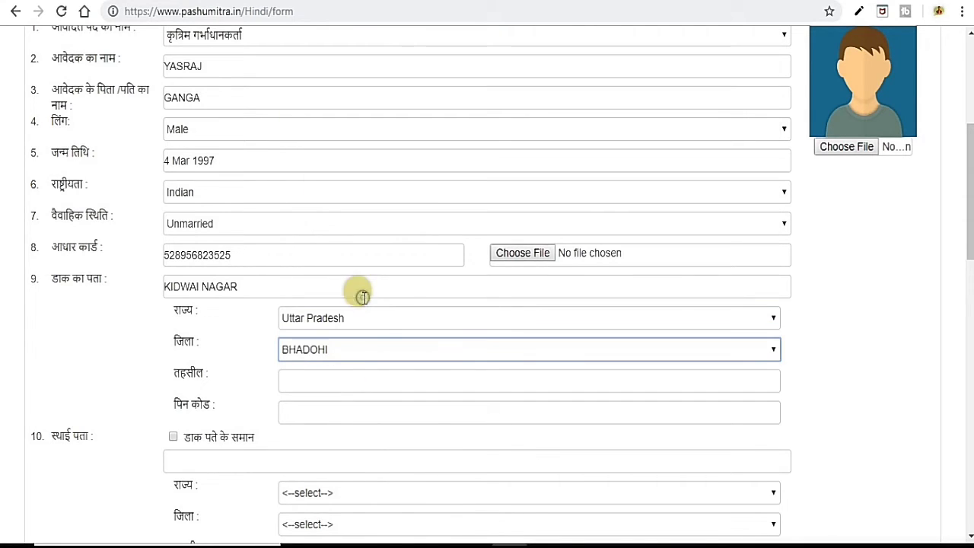
click(312, 381)
scroll(335, 358, down, 1)
click(367, 340)
text(20920)
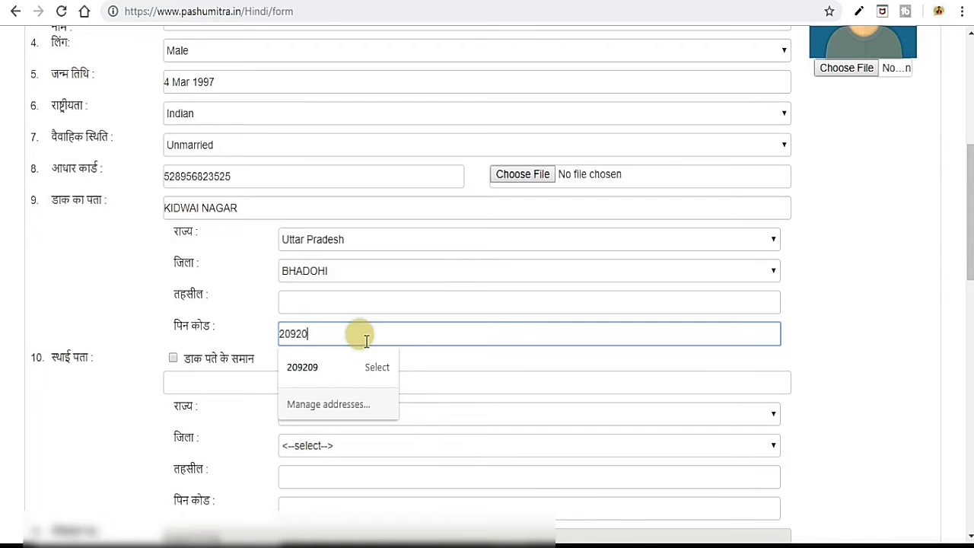
text(9)
click(17, 281)
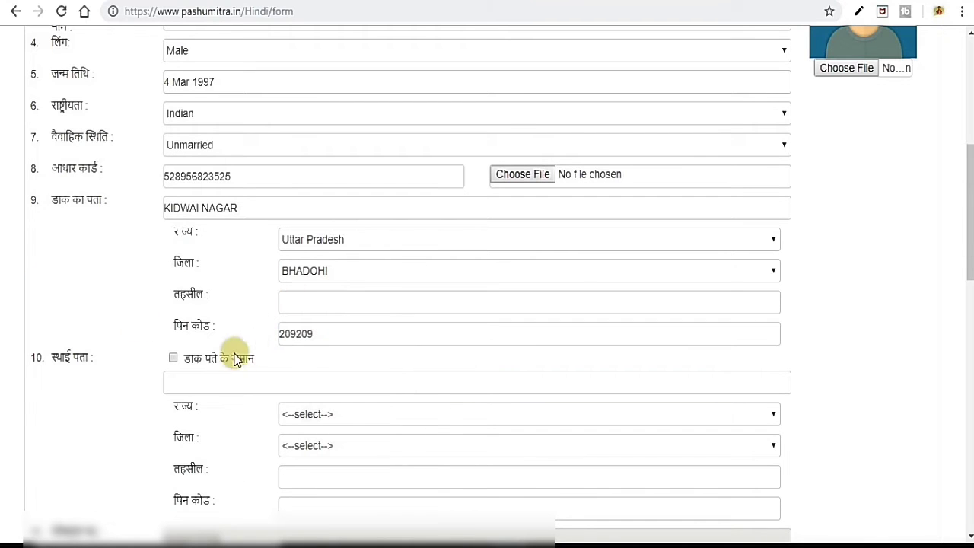
scroll(342, 376, down, 2)
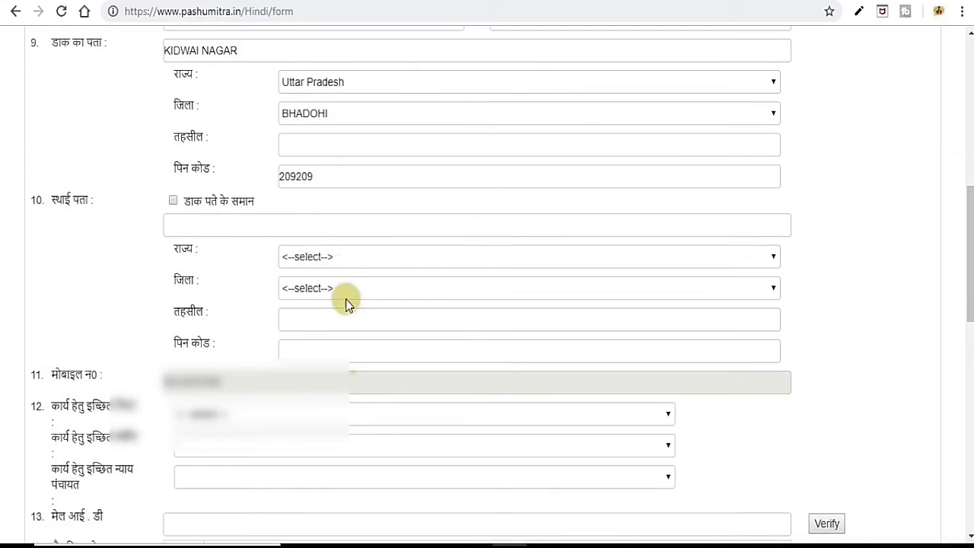
click(173, 201)
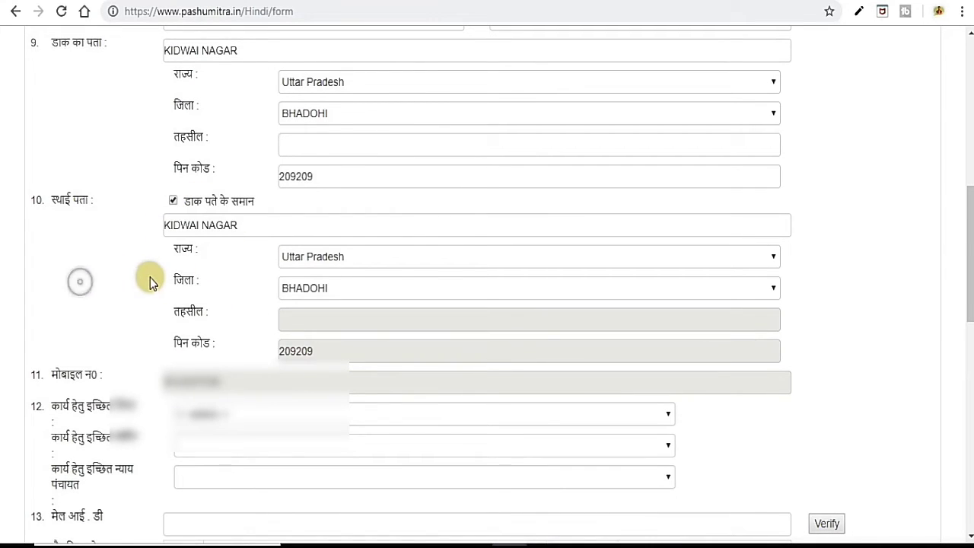
Set the preferred work district to AZAMGARH.
scroll(150, 277, down, 3)
scroll(194, 166, down, 2)
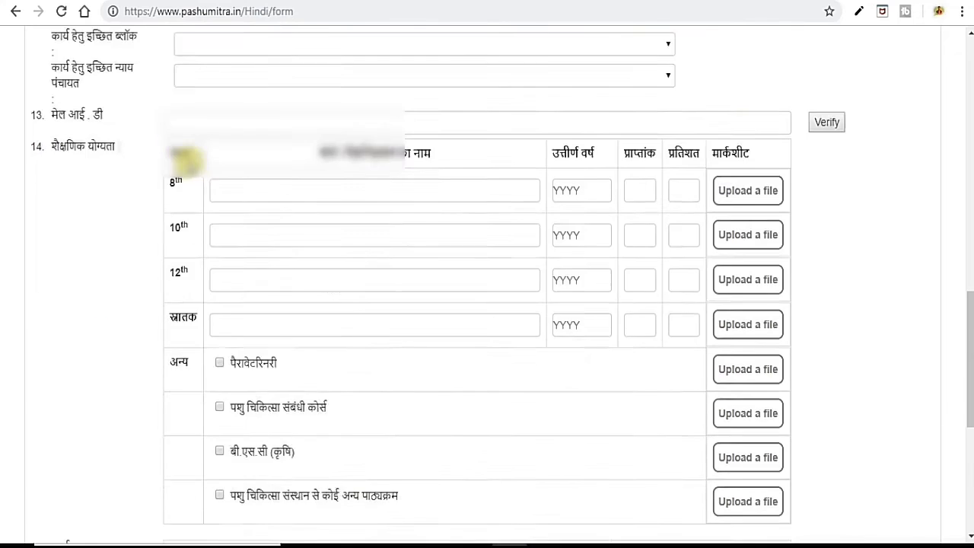
scroll(189, 163, up, 1)
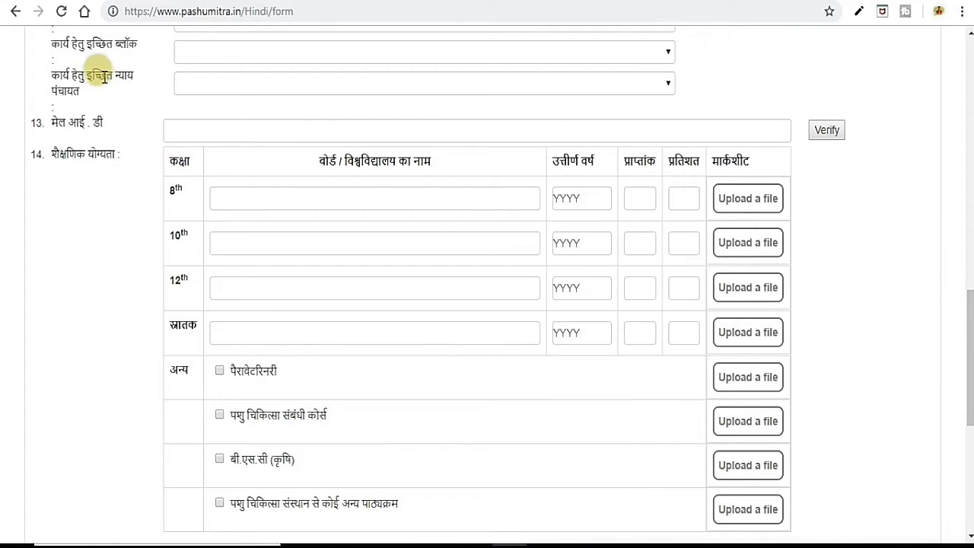
scroll(417, 118, up, 2)
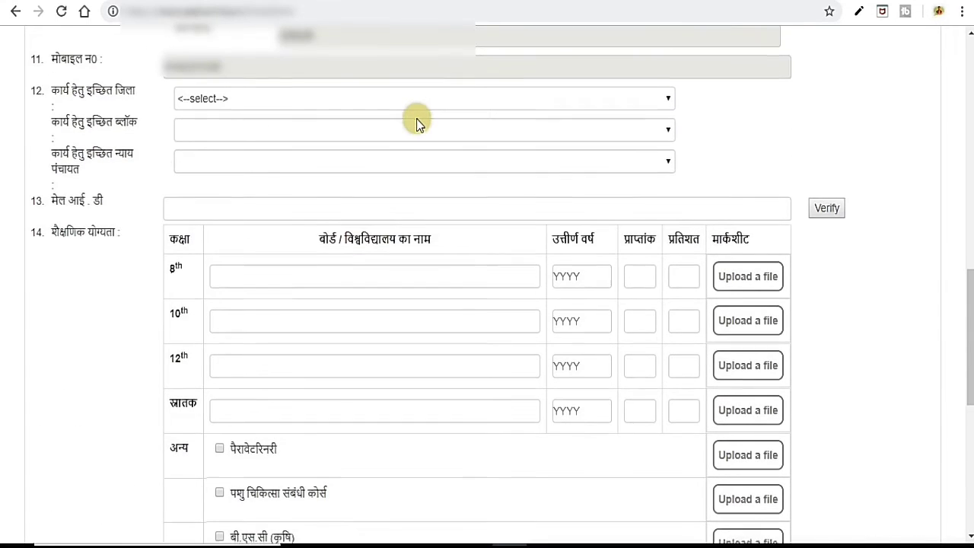
scroll(416, 122, down, 2)
scroll(564, 45, up, 1)
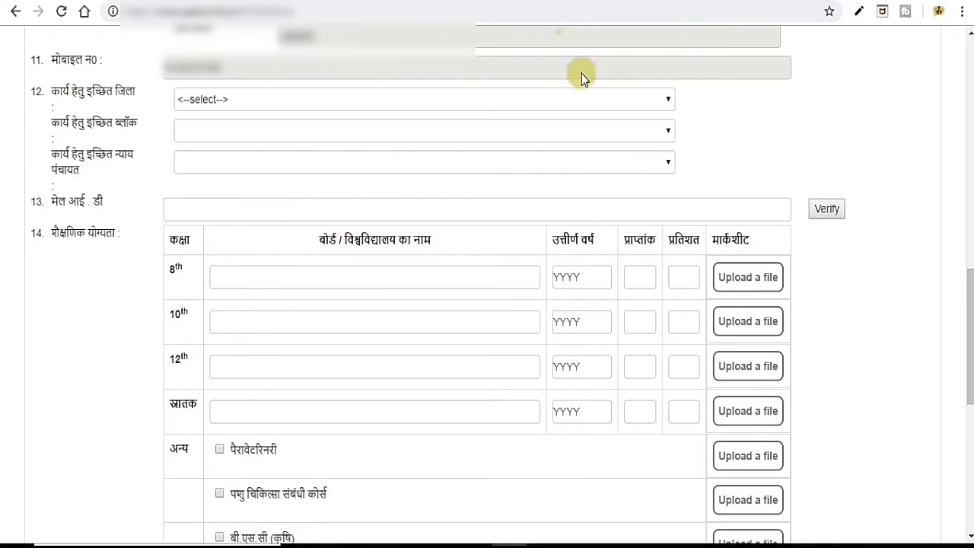
click(611, 101)
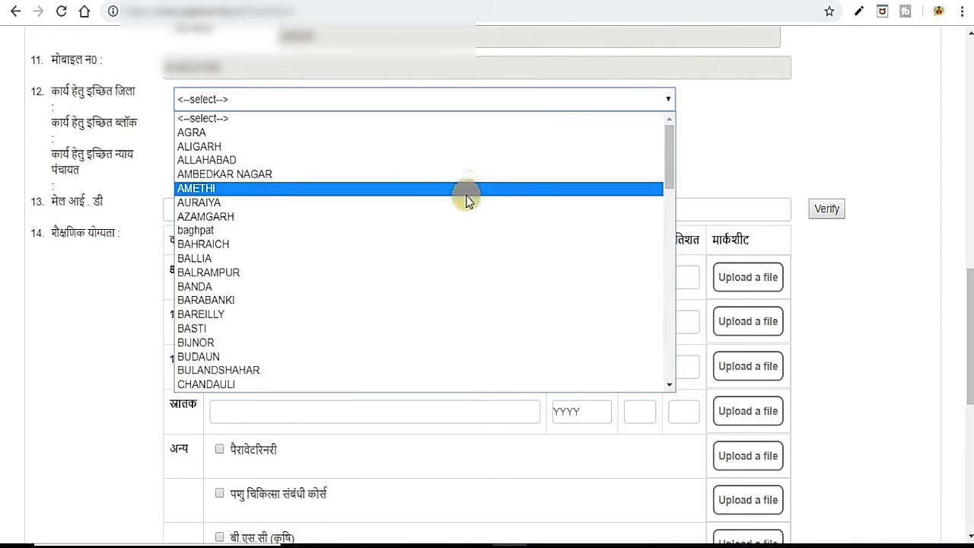
click(455, 221)
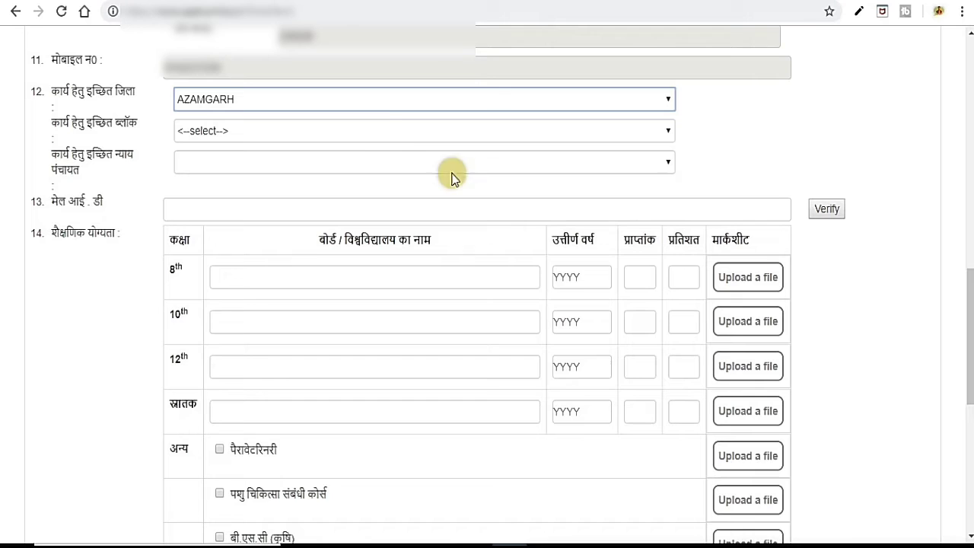
Choose block AHIRAULA and nyay panchayat ATARDIHA for the work area.
click(372, 129)
click(195, 220)
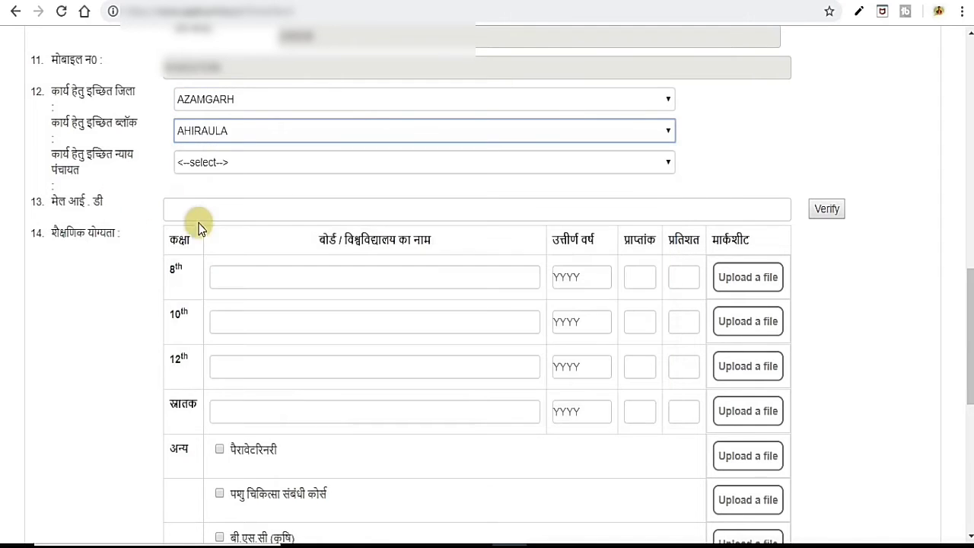
scroll(168, 222, down, 1)
scroll(168, 222, down, 2)
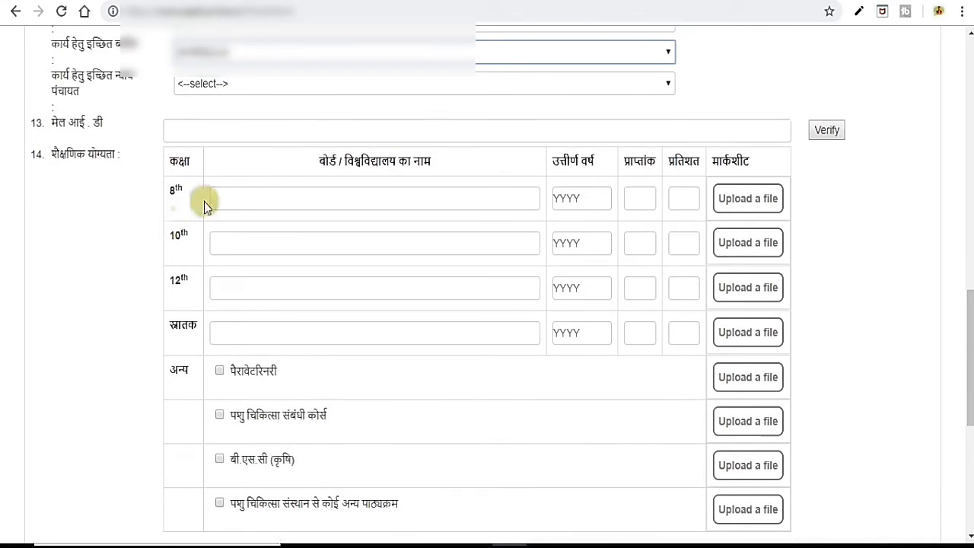
click(333, 84)
click(306, 214)
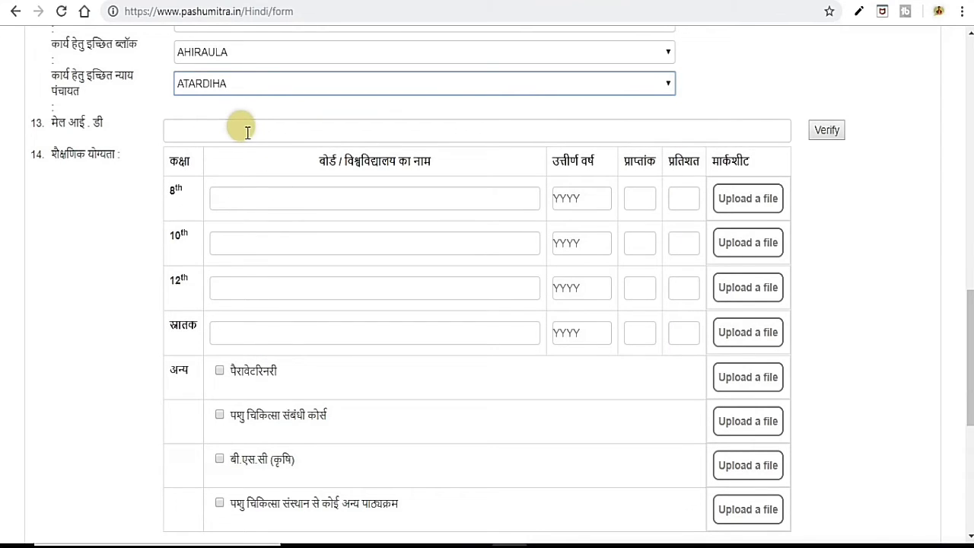
click(340, 130)
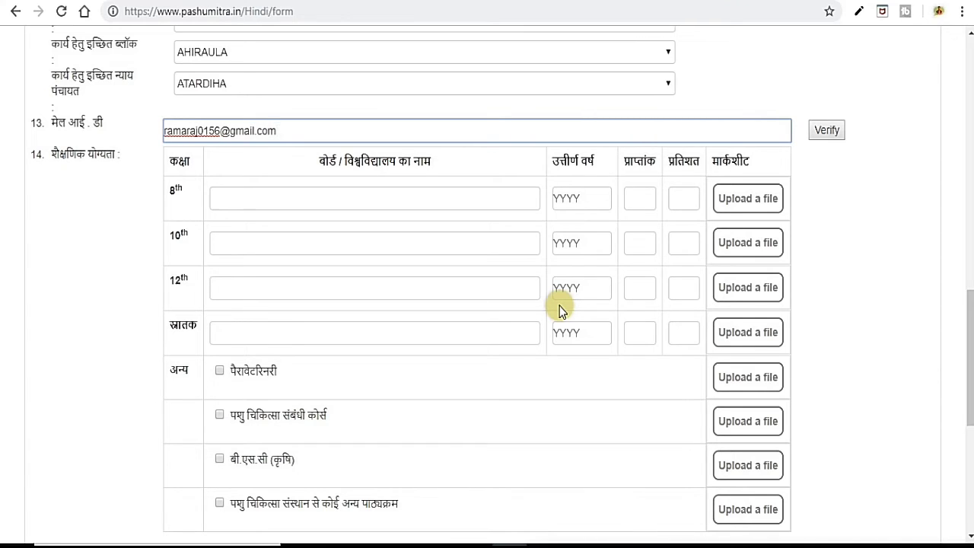
Send an OTP to the entered e-mail and verify the address with the received code.
click(825, 128)
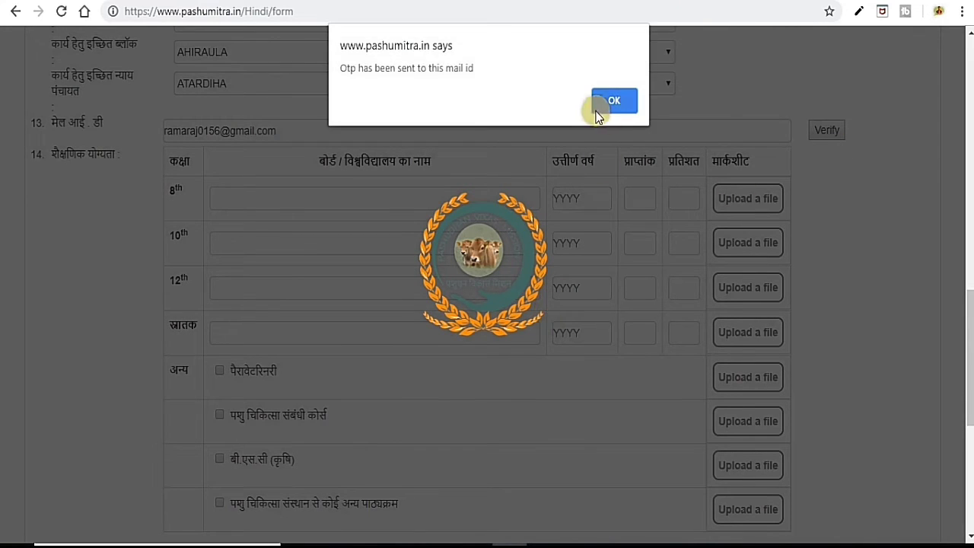
click(605, 102)
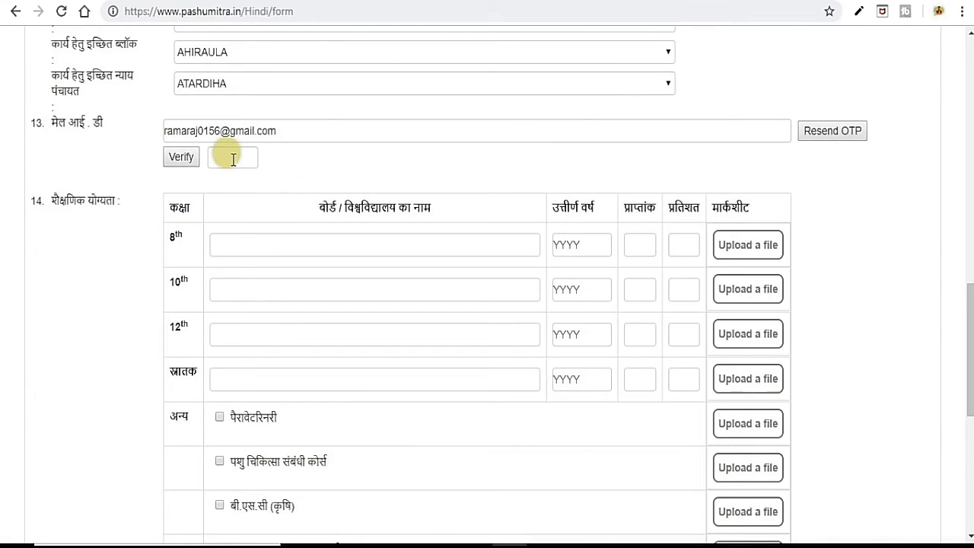
click(233, 157)
click(180, 156)
click(617, 101)
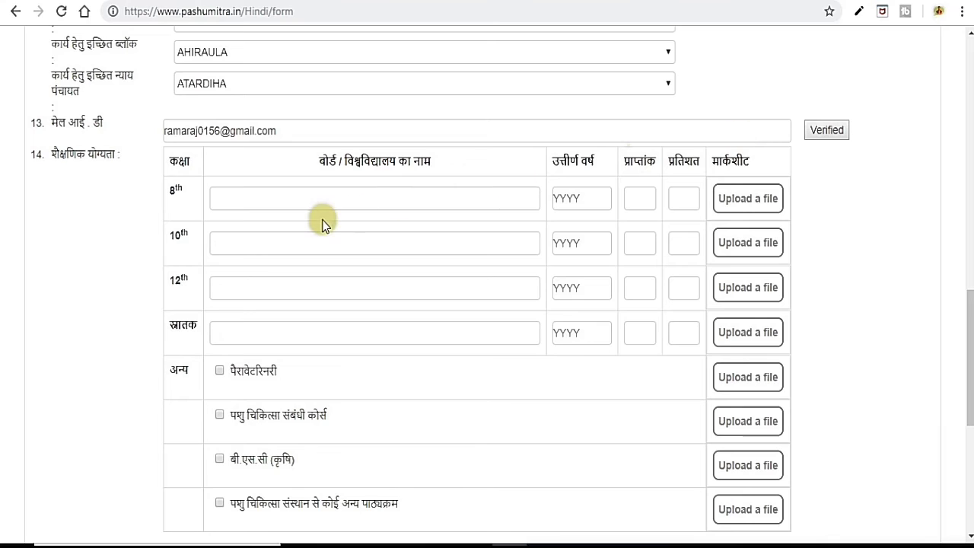
Enter UP BOARD, year 2011, 500 marks and 85 percent in the 8th-class education row.
click(298, 198)
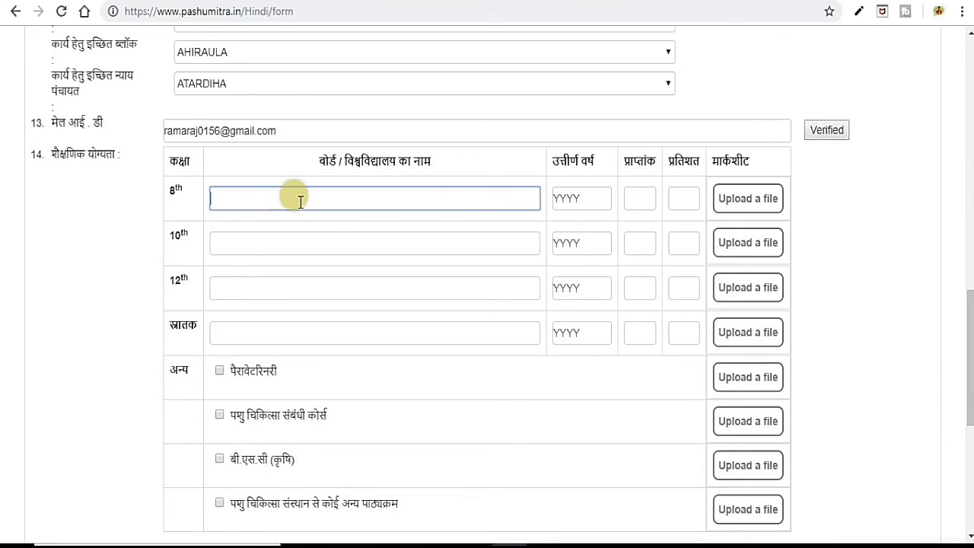
text(UP)
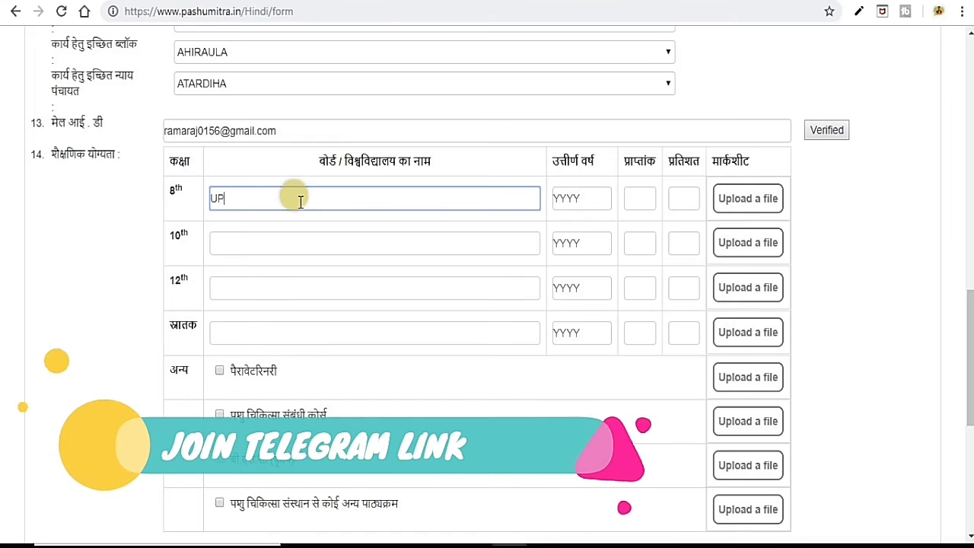
text( BOARD)
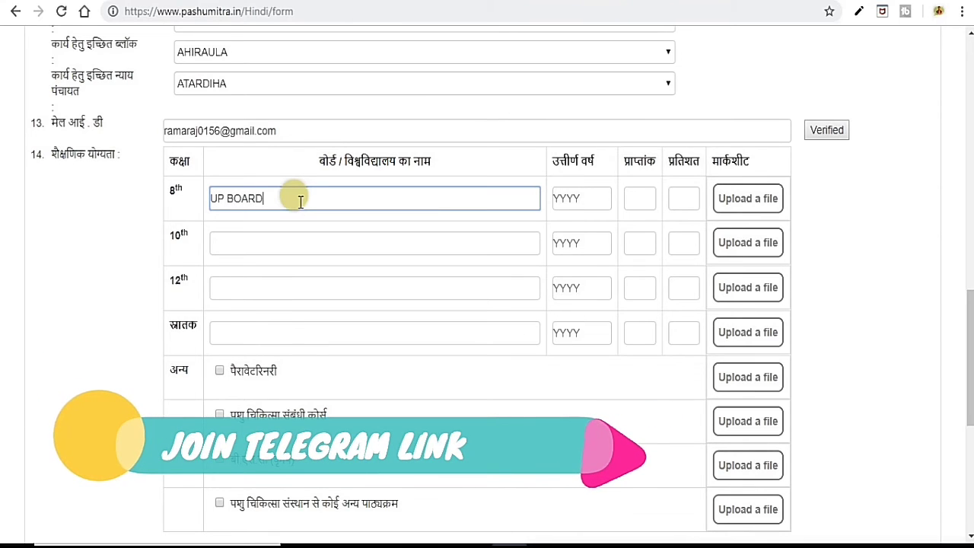
click(569, 195)
text(2)
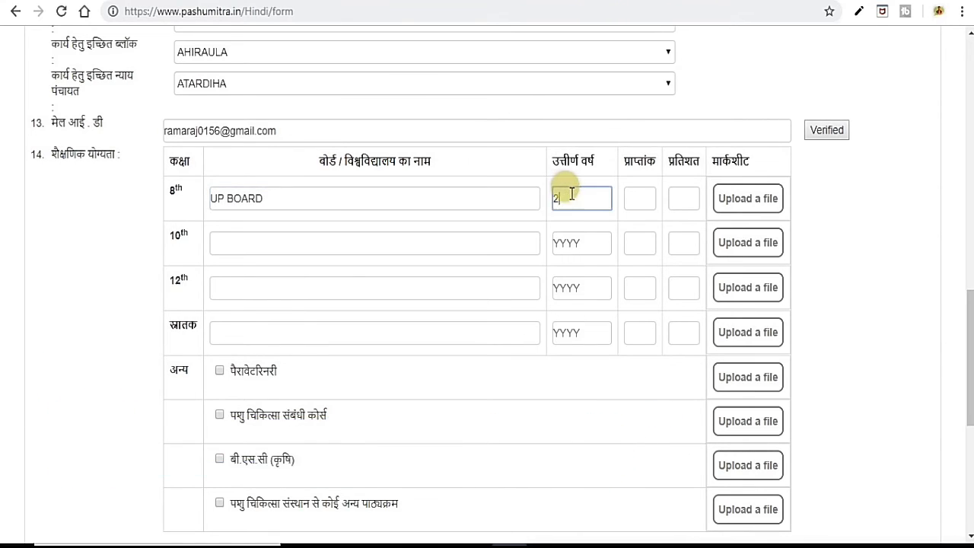
text(011)
click(631, 199)
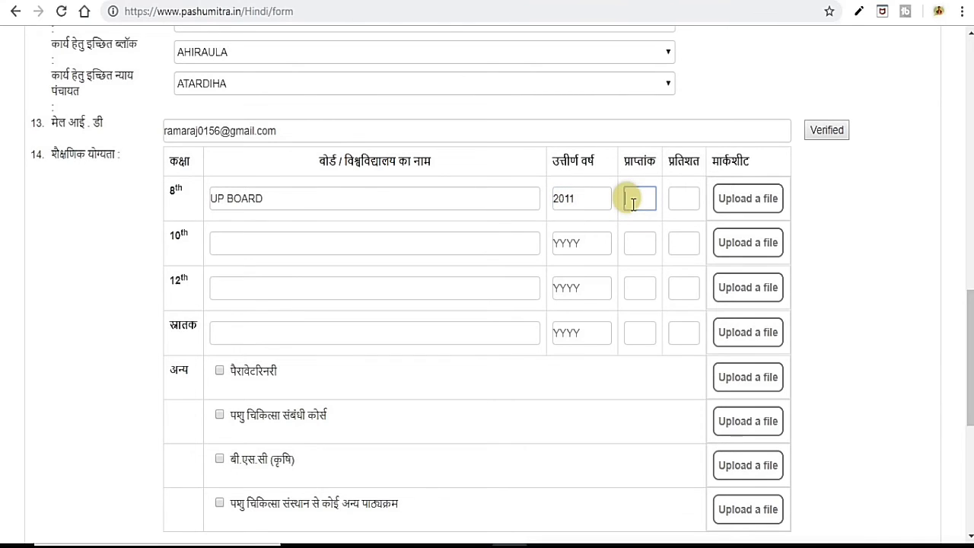
text(500)
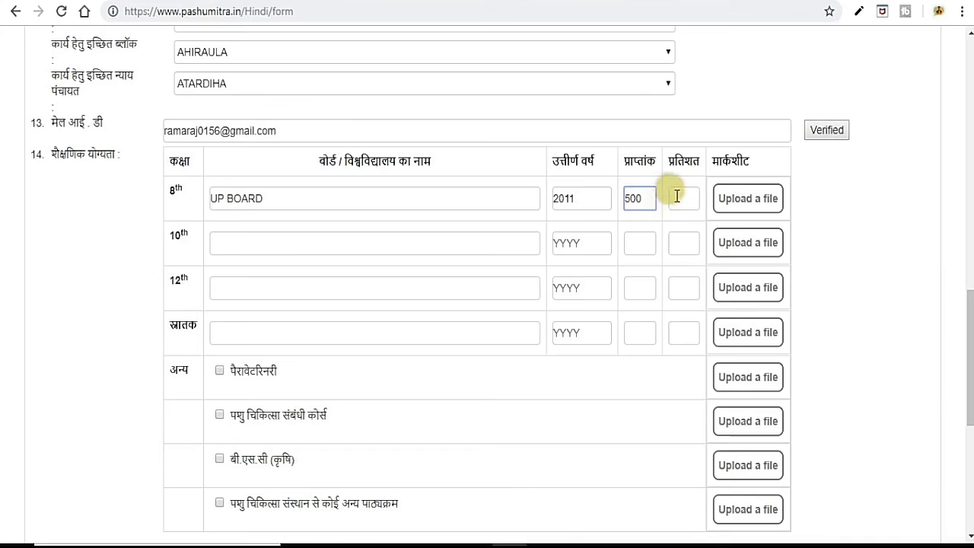
click(677, 195)
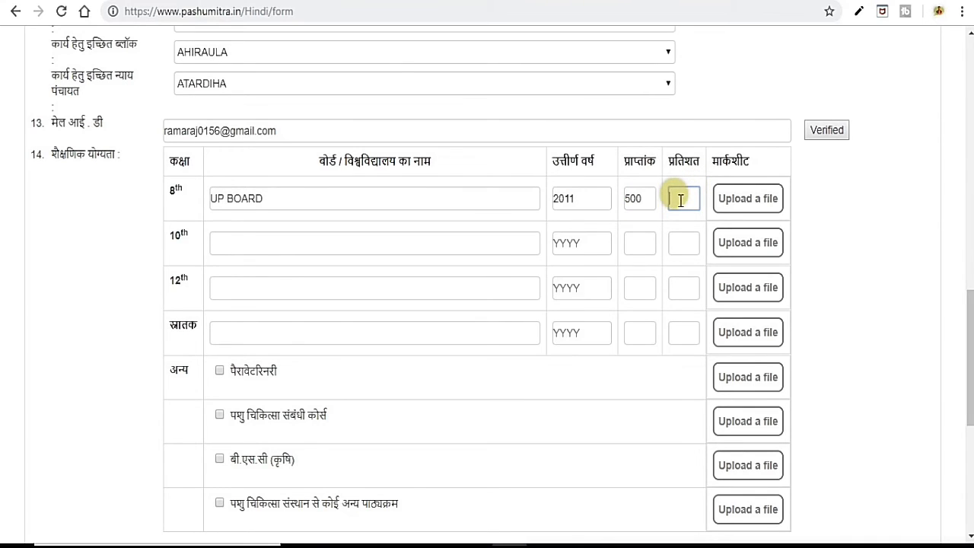
text(85)
scroll(784, 202, down, 1)
scroll(786, 202, down, 1)
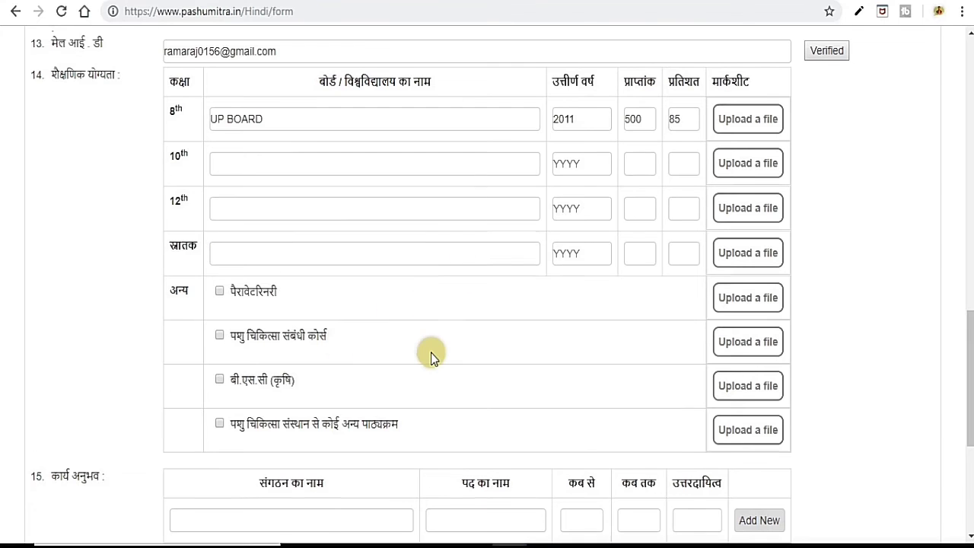
Scroll down the form to the signature and affidavit upload fields.
scroll(428, 355, down, 2)
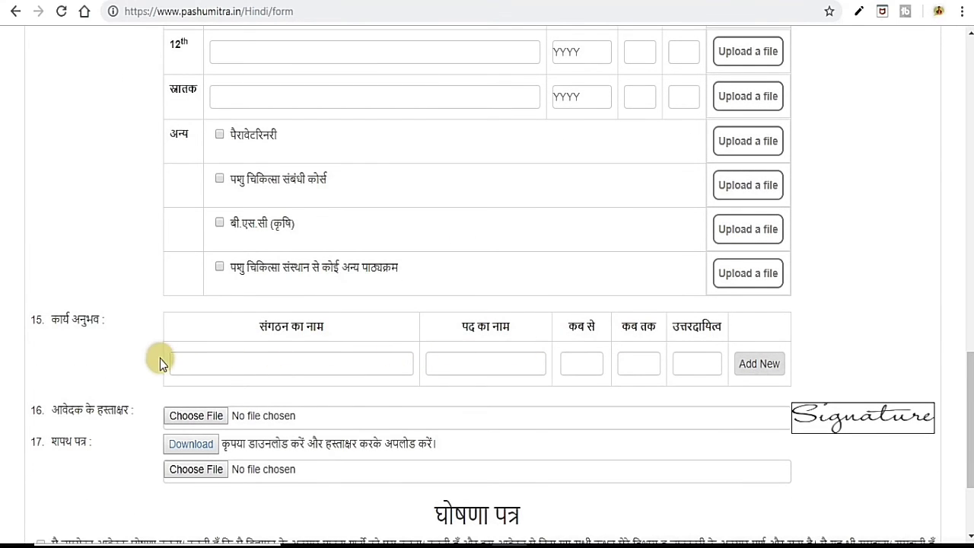
scroll(162, 359, down, 1)
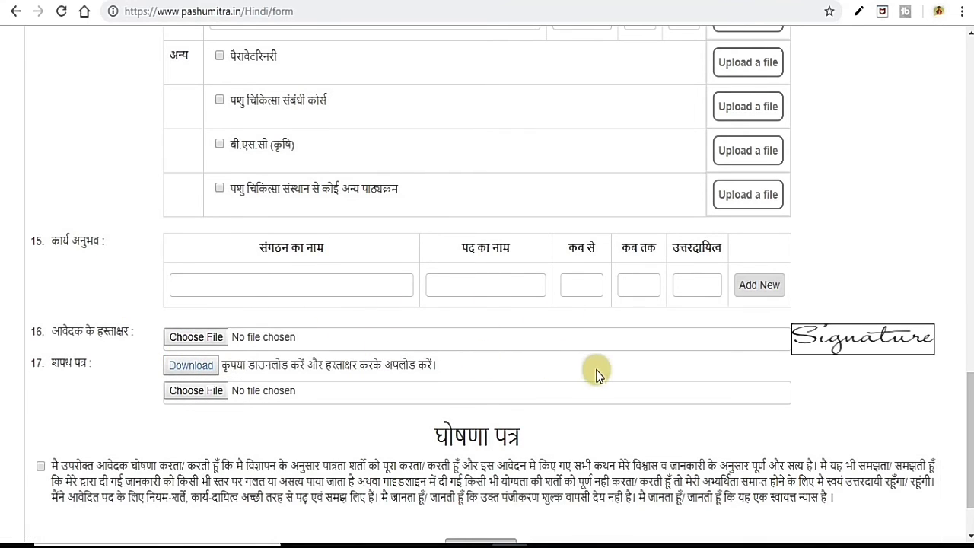
scroll(594, 372, down, 1)
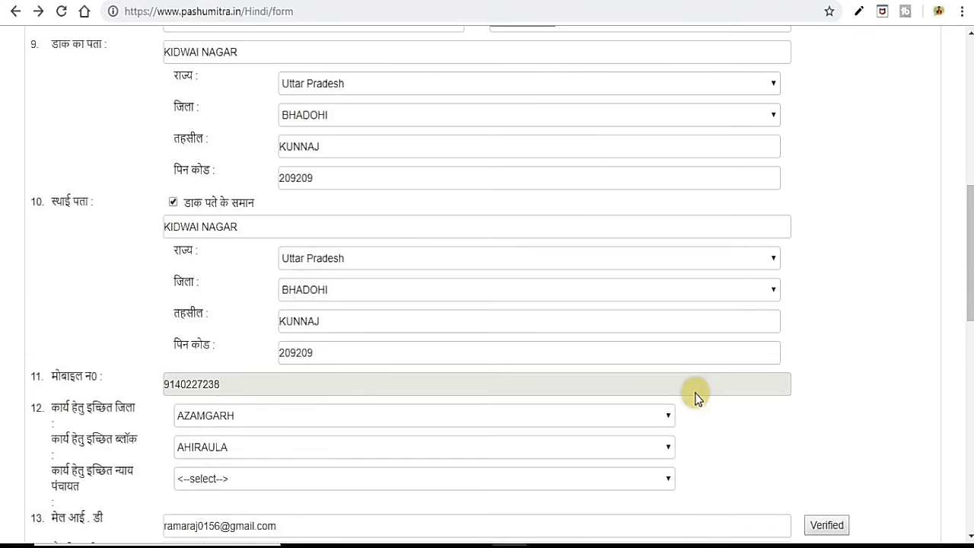
scroll(692, 394, down, 10)
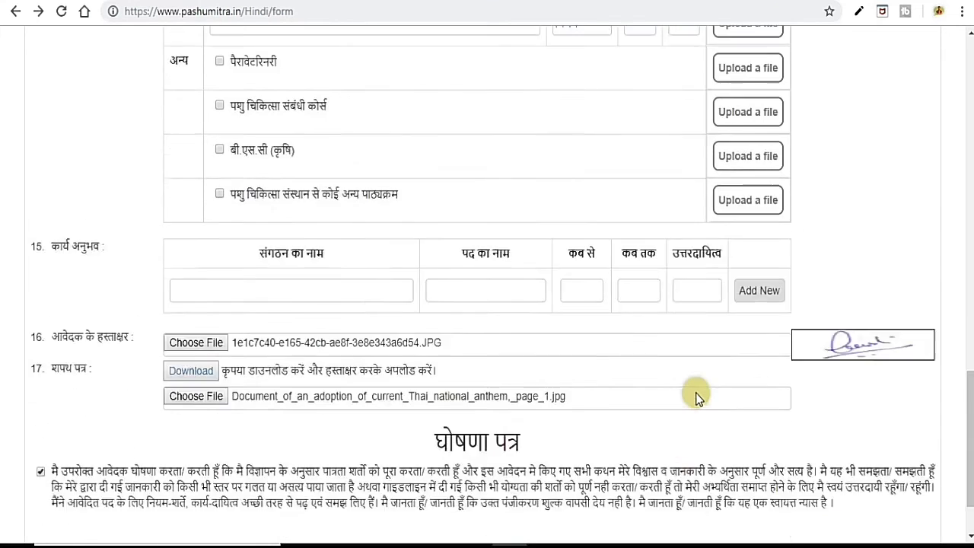